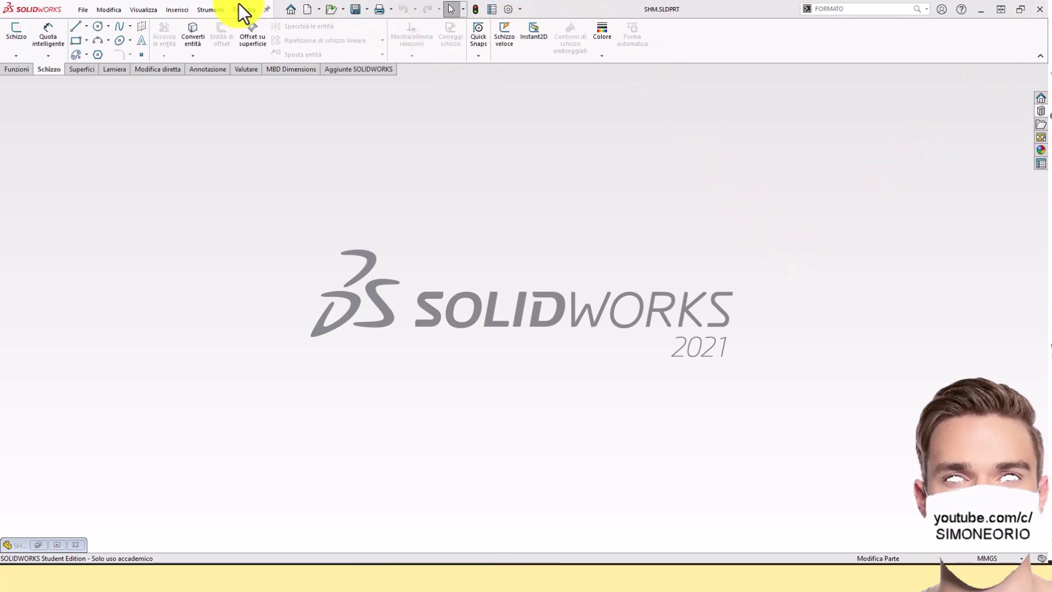
Step: Enable the SOLIDWORKS Toolbox Utilities add-in under Strumenti > Aggiunte
{"action": "left_click", "coordinate": [210, 9]}
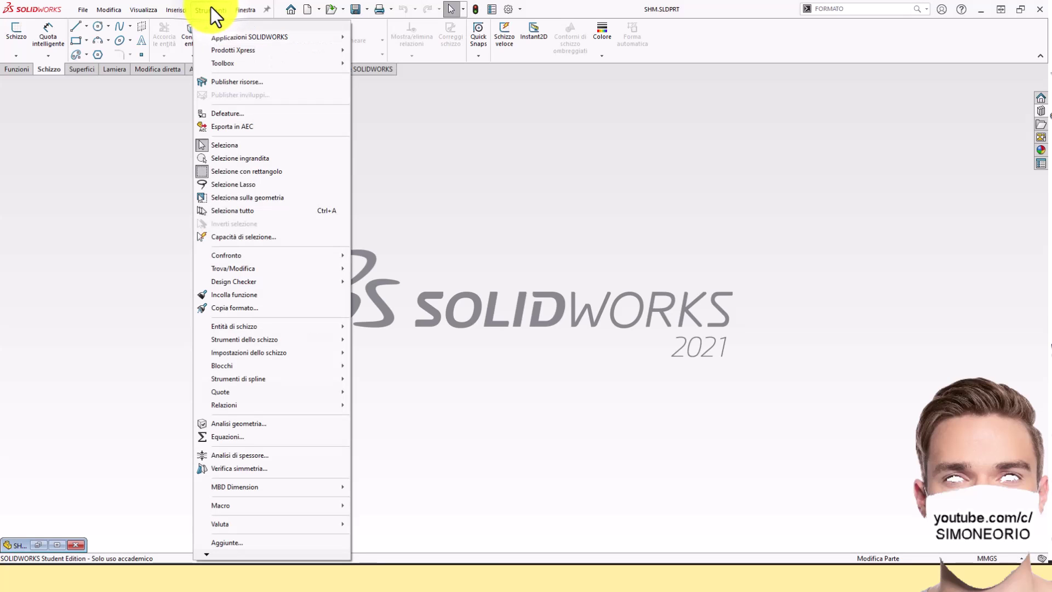
{"action": "left_click", "coordinate": [220, 543]}
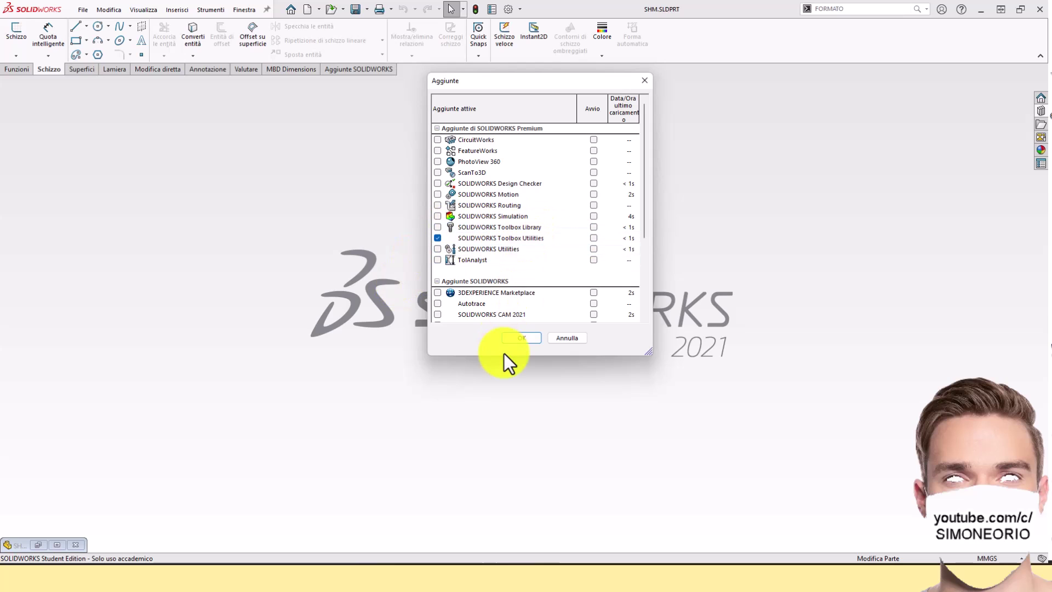
{"action": "left_click", "coordinate": [515, 340]}
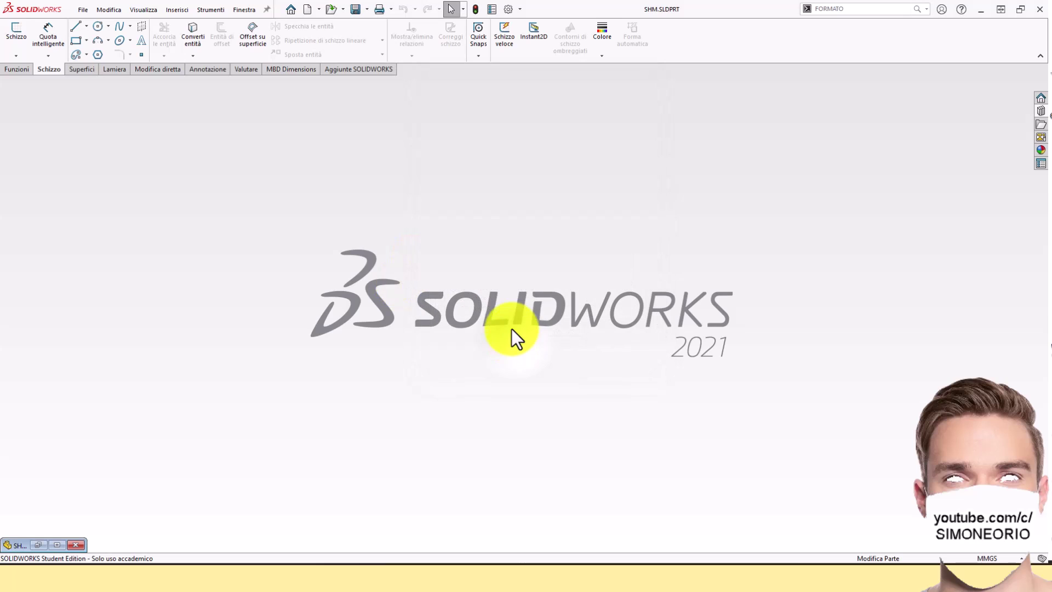
{"action": "left_click", "coordinate": [222, 13]}
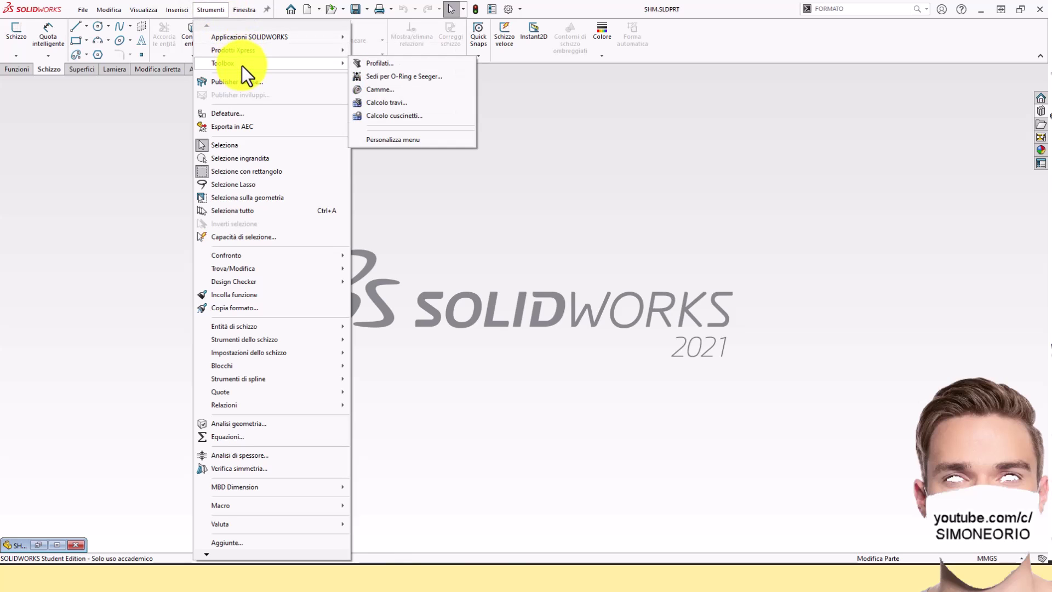
{"action": "mouse_move", "coordinate": [239, 63]}
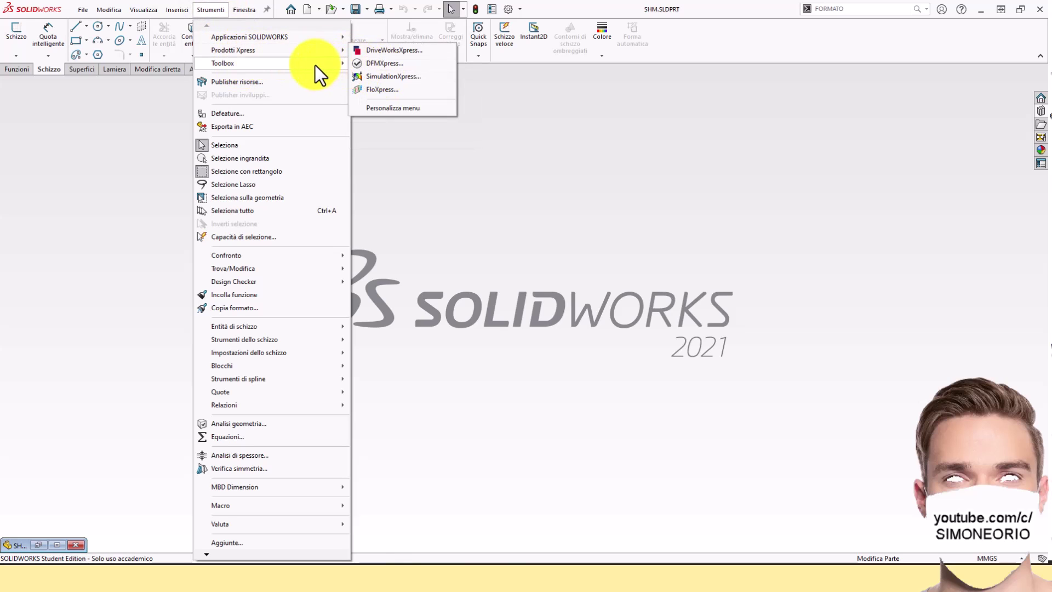
Step: Launch the Toolbox circular cam generator with units set to Metri
{"action": "left_click", "coordinate": [380, 89]}
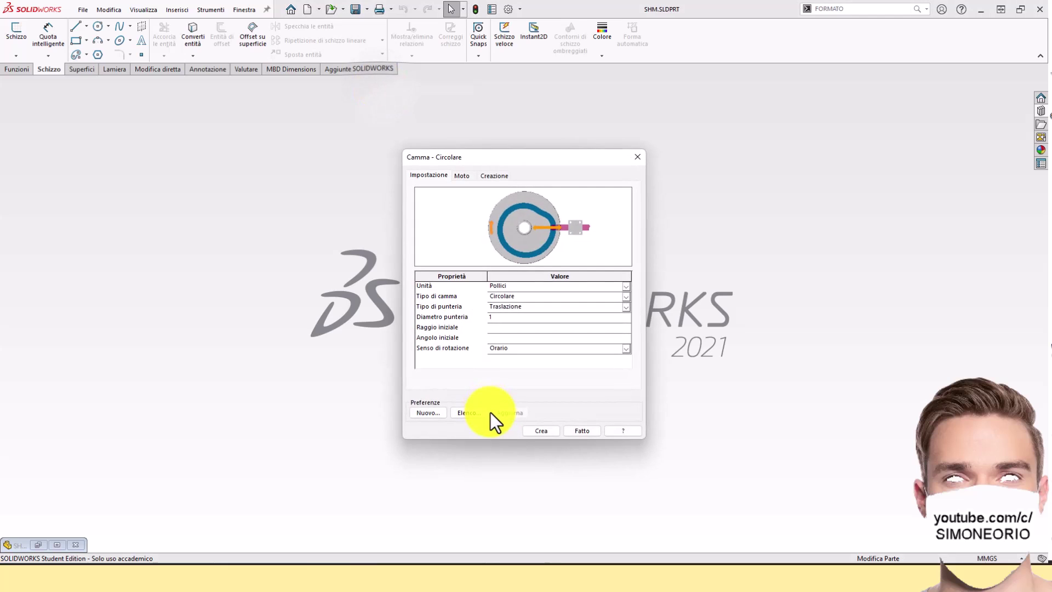
{"action": "left_click", "coordinate": [621, 288]}
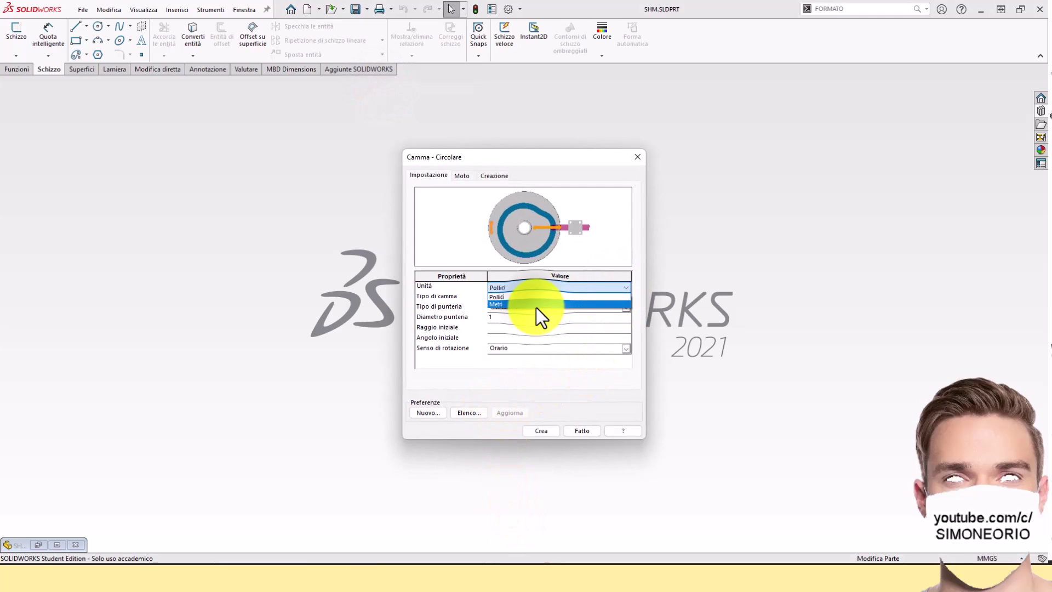
{"action": "left_click", "coordinate": [536, 305]}
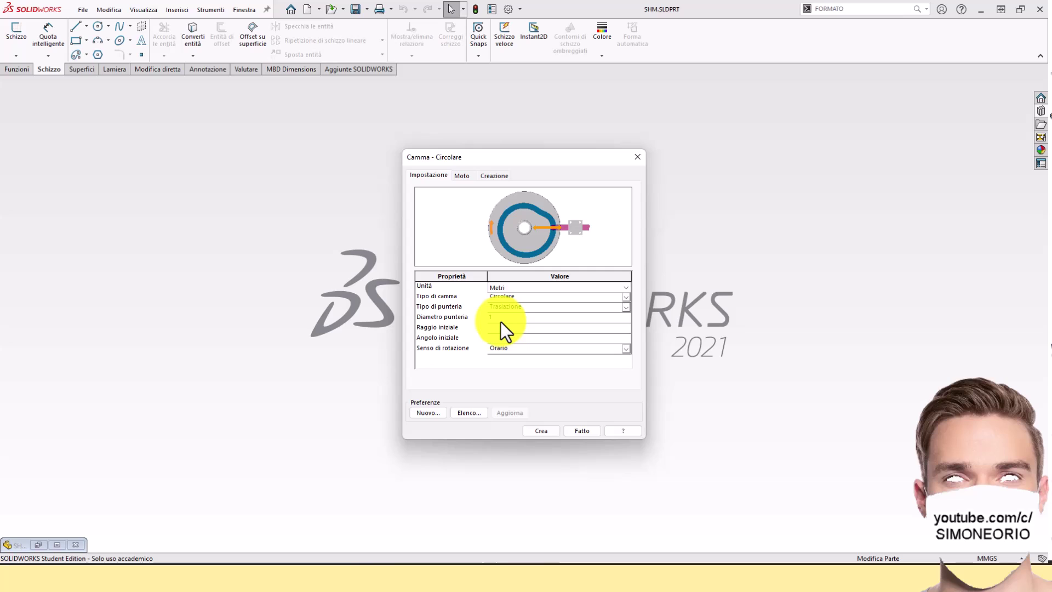
Step: Keep a Traslazione follower and try a zero follower diameter, which is rejected
{"action": "left_click", "coordinate": [628, 307]}
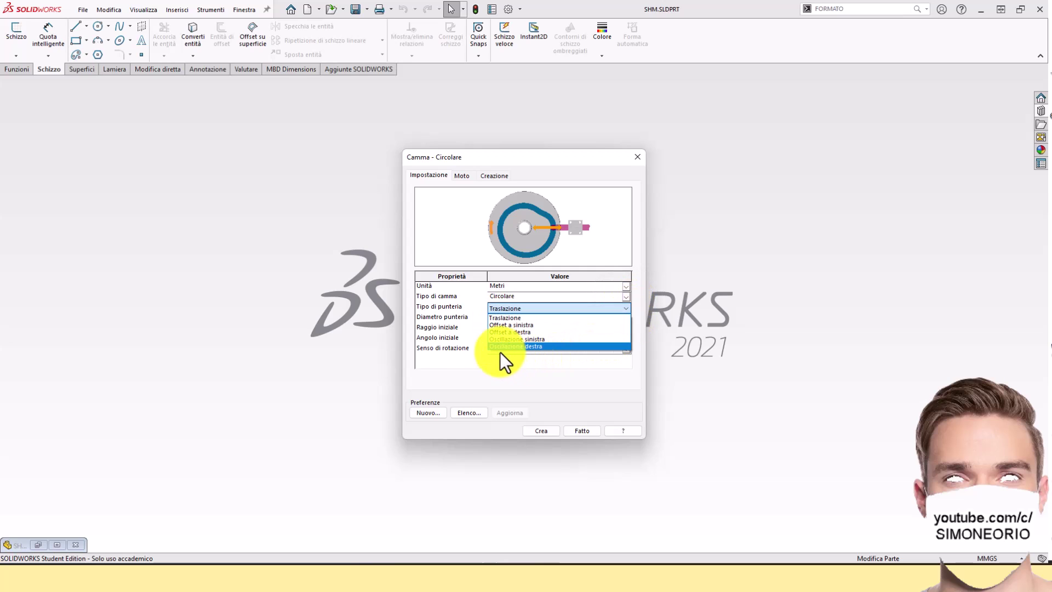
{"action": "left_click", "coordinate": [505, 308]}
{"action": "left_click", "coordinate": [501, 318]}
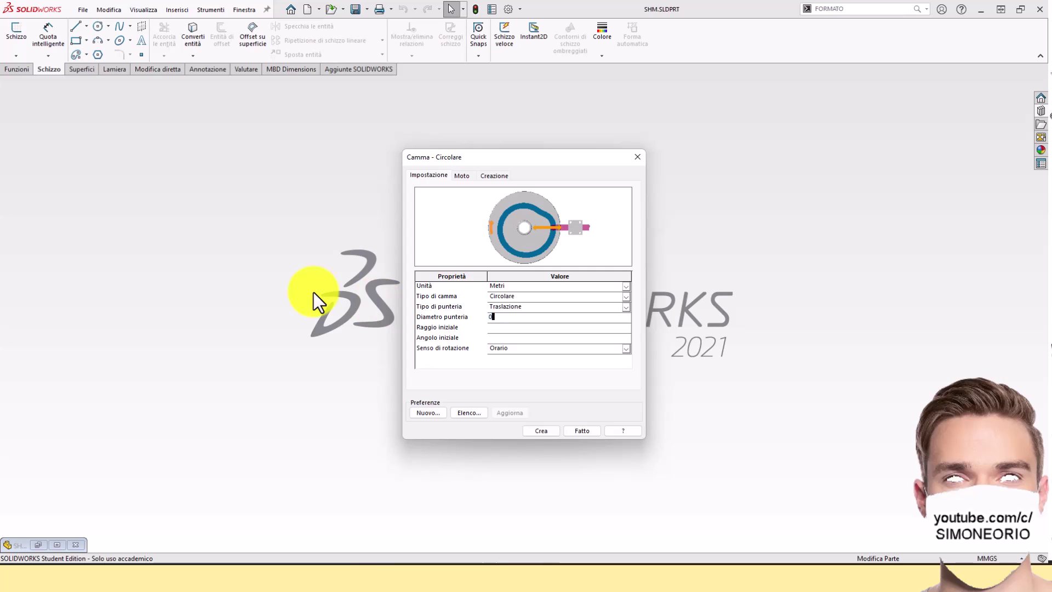
{"action": "key", "text": "Return"}
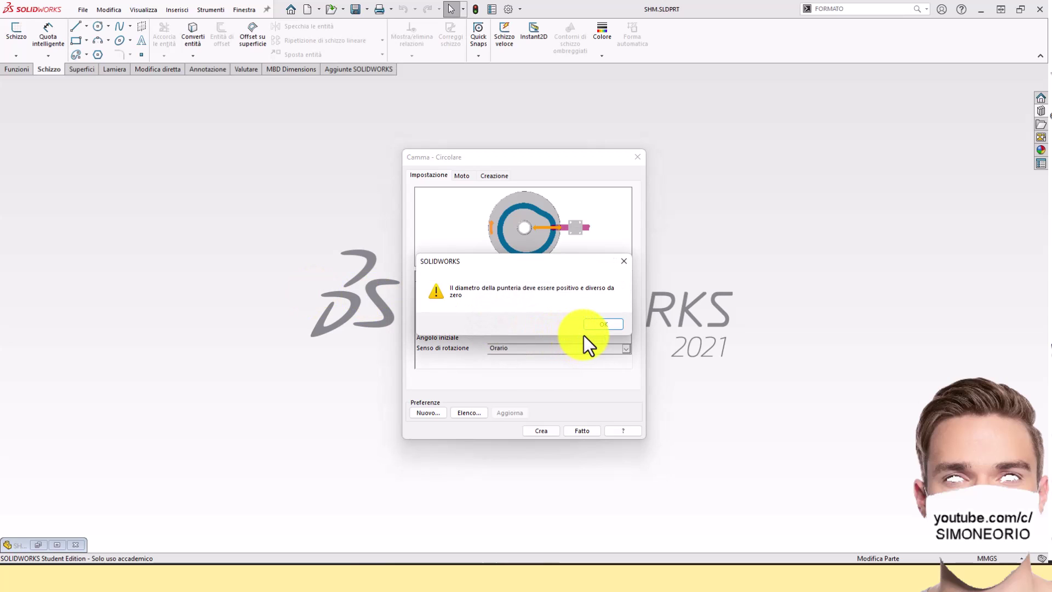
{"action": "left_click", "coordinate": [604, 325]}
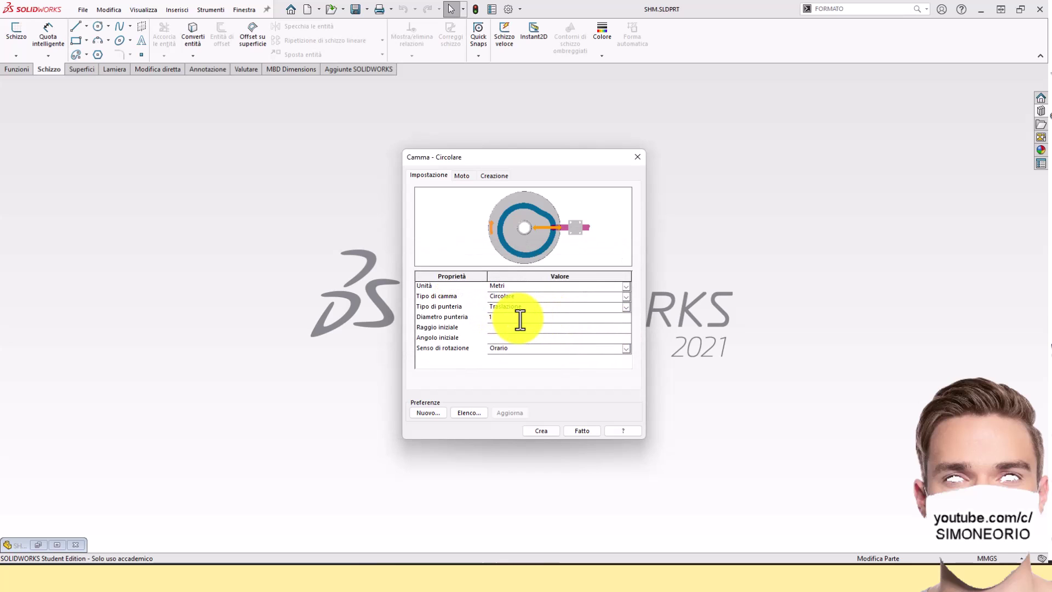
Step: Confirm cam type Circolare and follower type Traslazione
{"action": "left_click", "coordinate": [626, 310]}
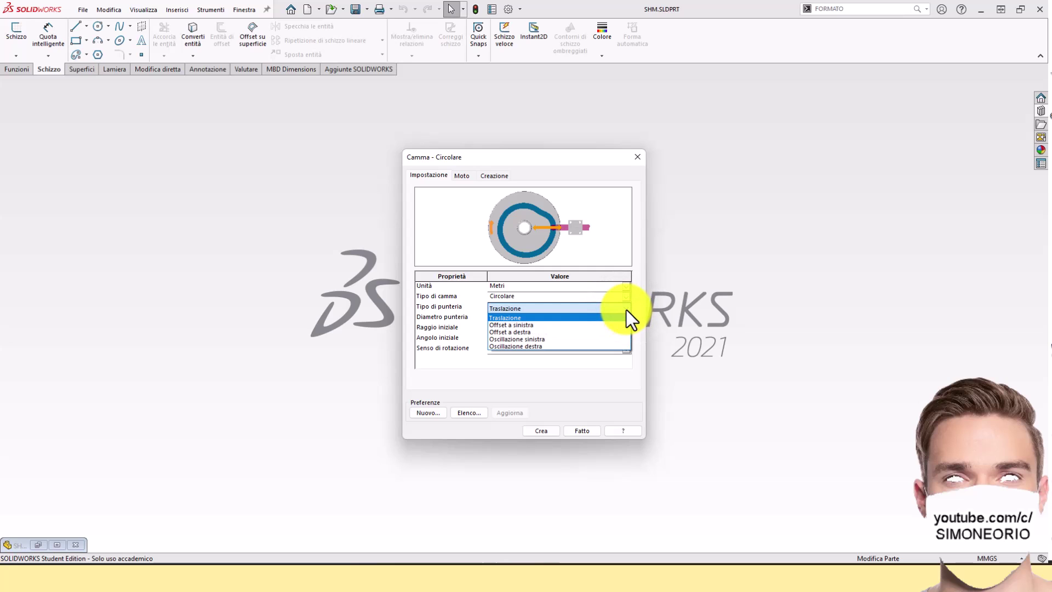
{"action": "left_click", "coordinate": [469, 338]}
{"action": "type", "text": "0.001"}
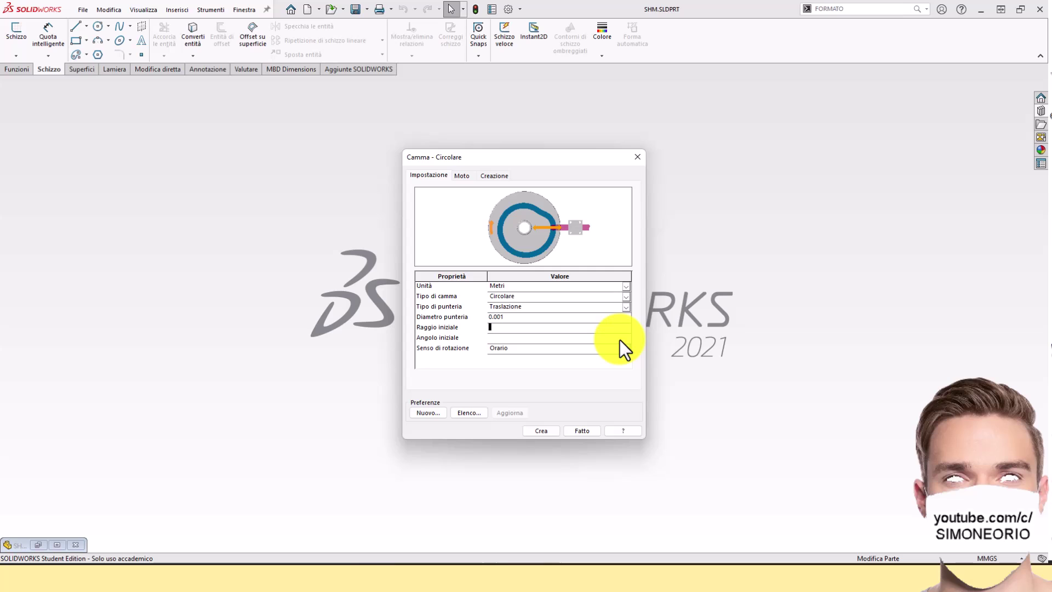
{"action": "left_click", "coordinate": [626, 298]}
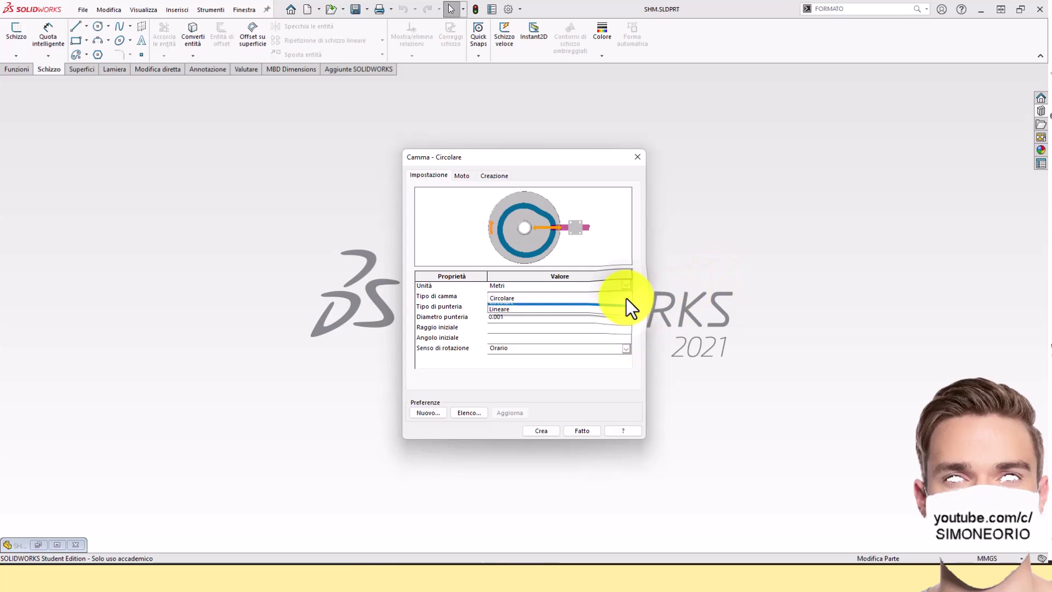
{"action": "left_click", "coordinate": [608, 365]}
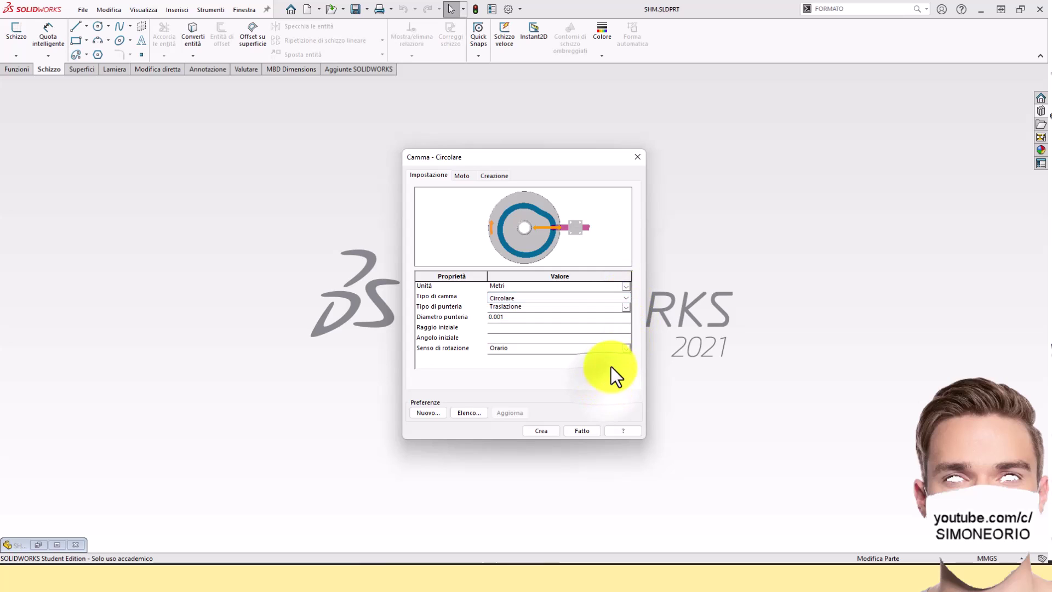
{"action": "left_click", "coordinate": [627, 308]}
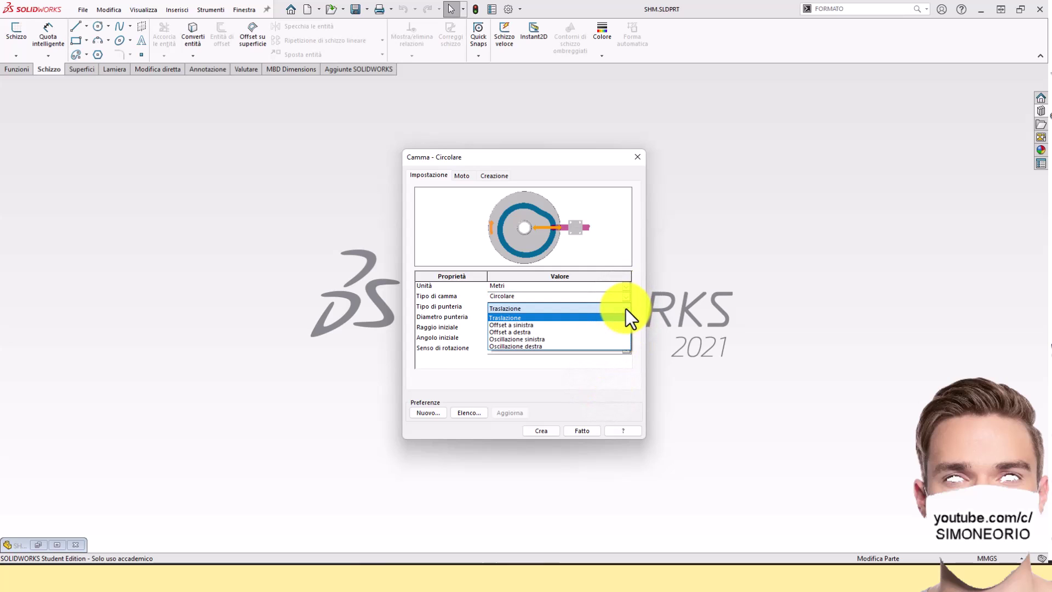
{"action": "left_click", "coordinate": [609, 391]}
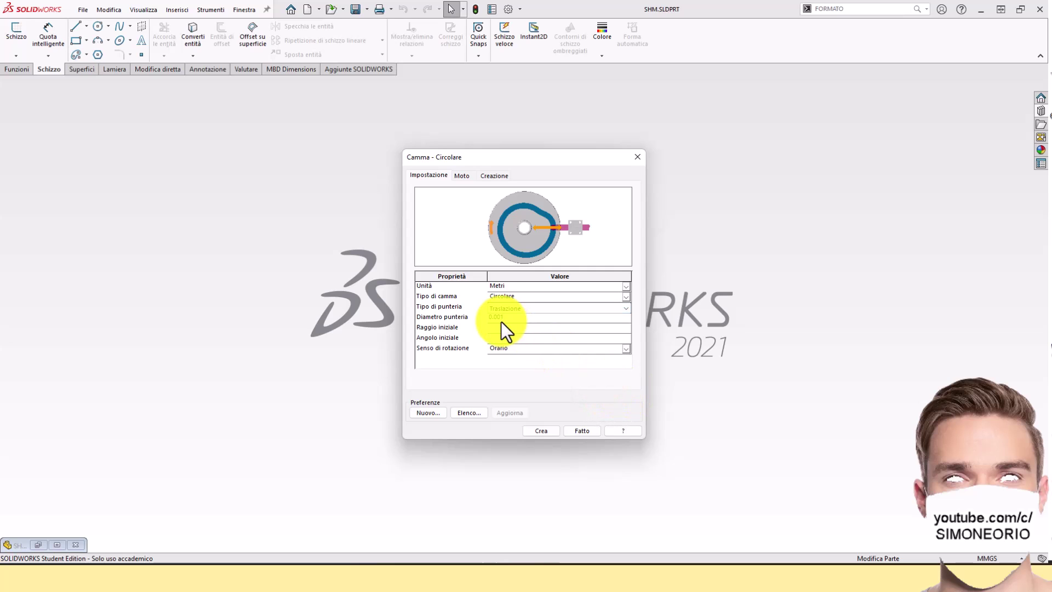
{"action": "left_click", "coordinate": [507, 309]}
{"action": "left_click", "coordinate": [615, 390]}
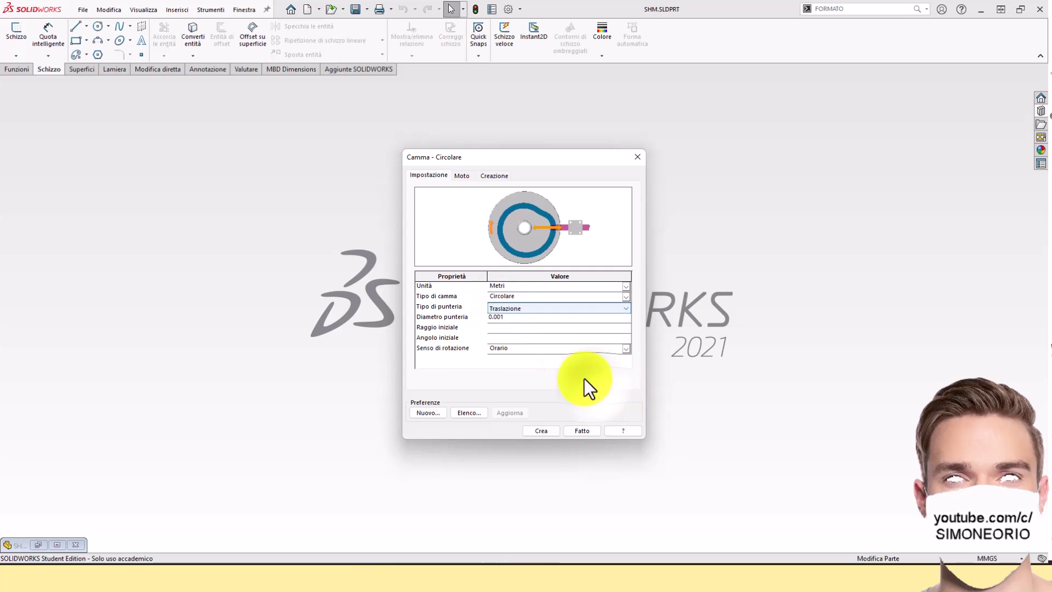
Step: Enter follower diameter 0.0001 after 00001 is rejected as invalid
{"action": "left_click", "coordinate": [520, 317]}
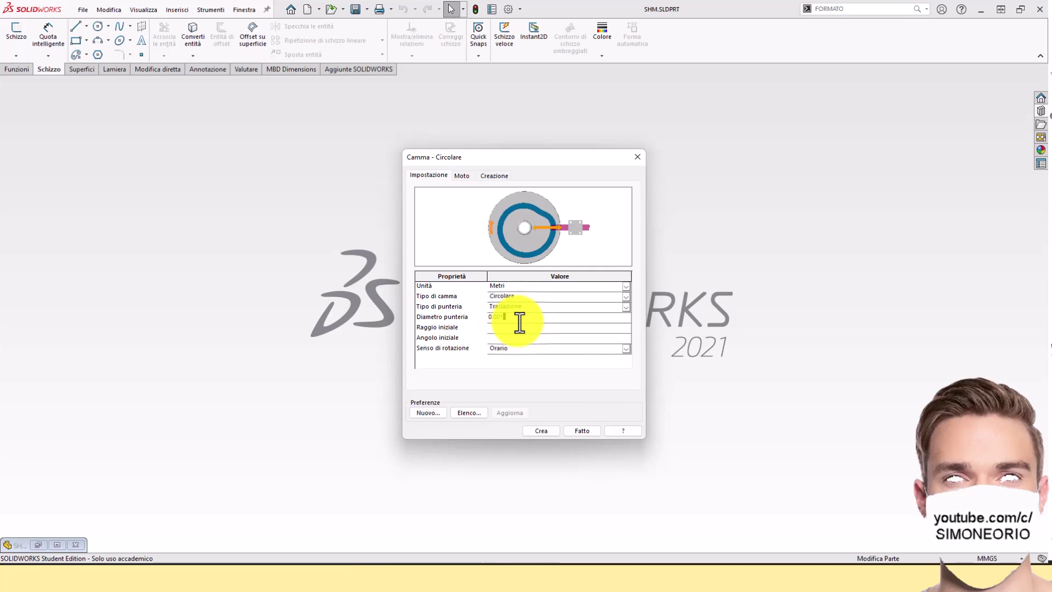
{"action": "type", "text": "0"}
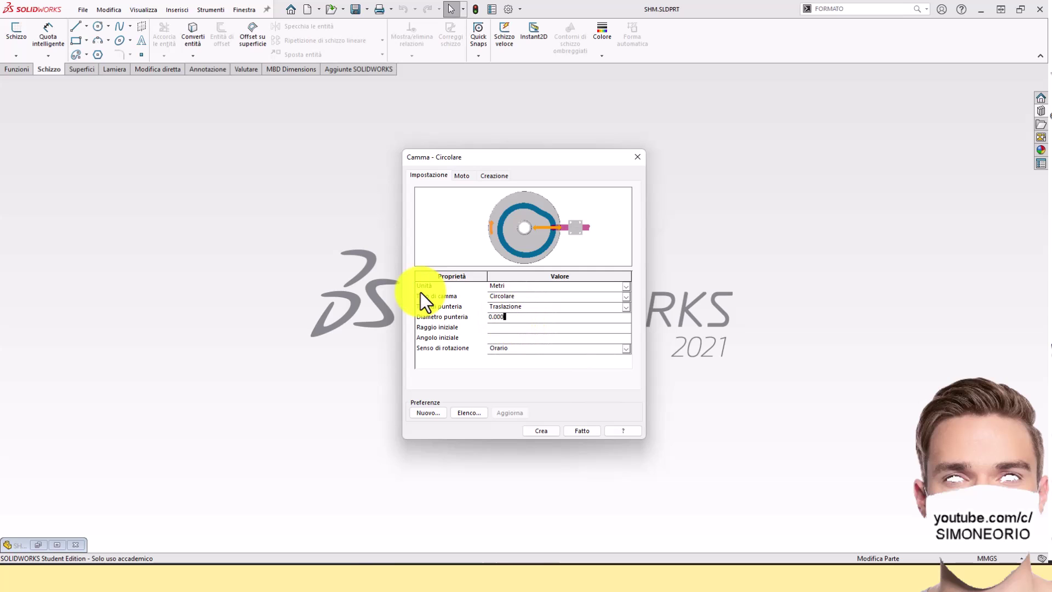
{"action": "type", "text": "000"}
{"action": "type", "text": "1"}
{"action": "key", "text": "Return"}
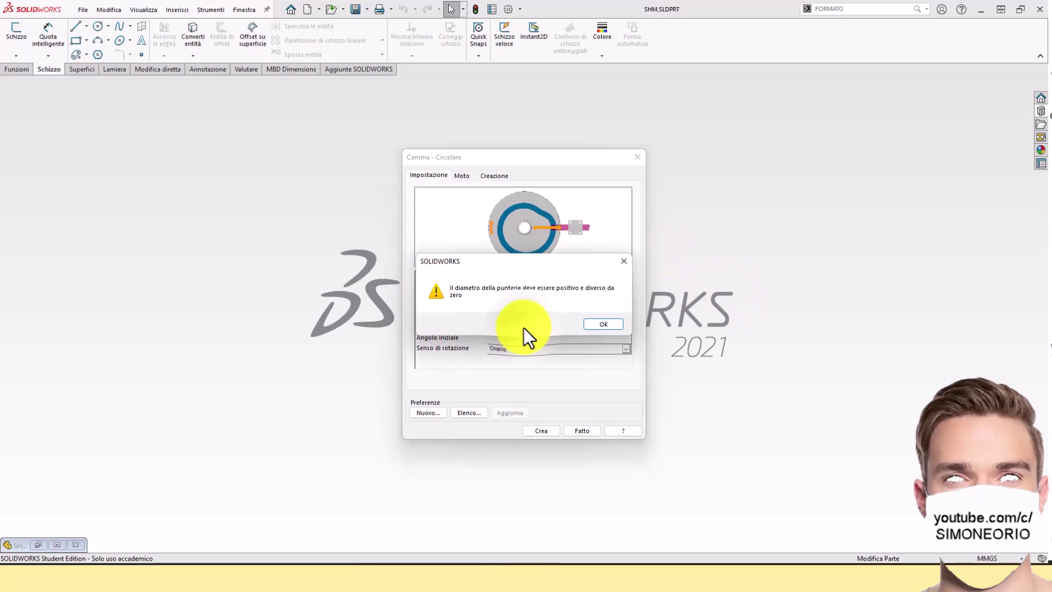
{"action": "left_click", "coordinate": [599, 321]}
{"action": "left_click", "coordinate": [540, 309]}
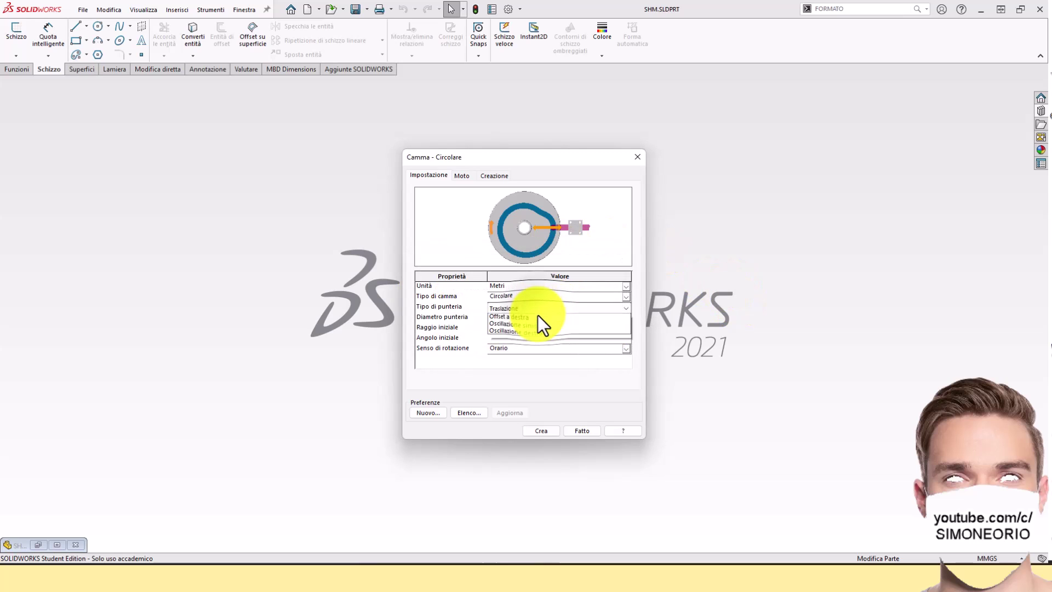
{"action": "left_click", "coordinate": [613, 316]}
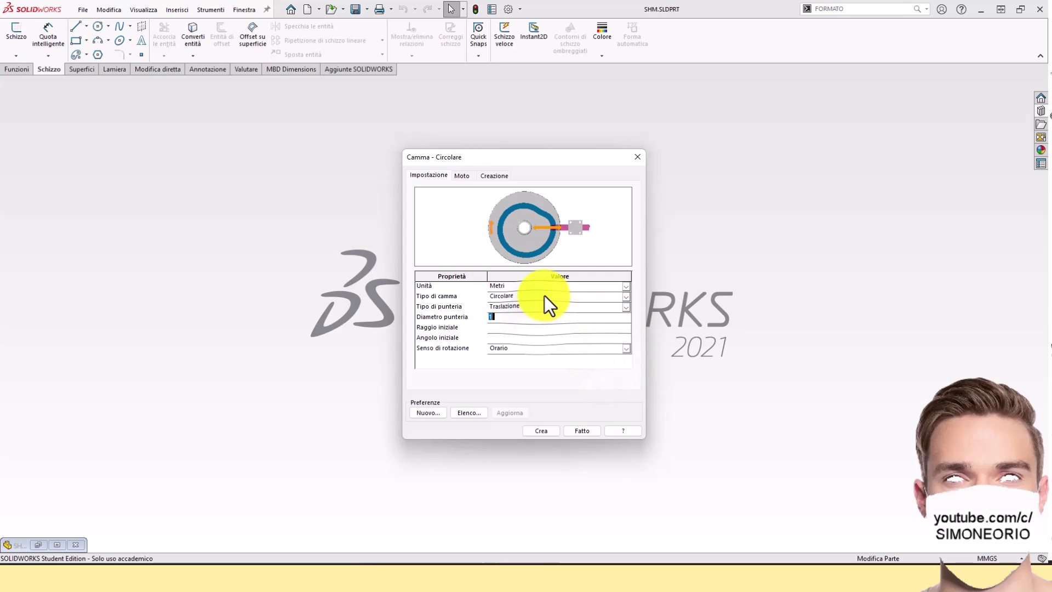
{"action": "type", "text": "0."}
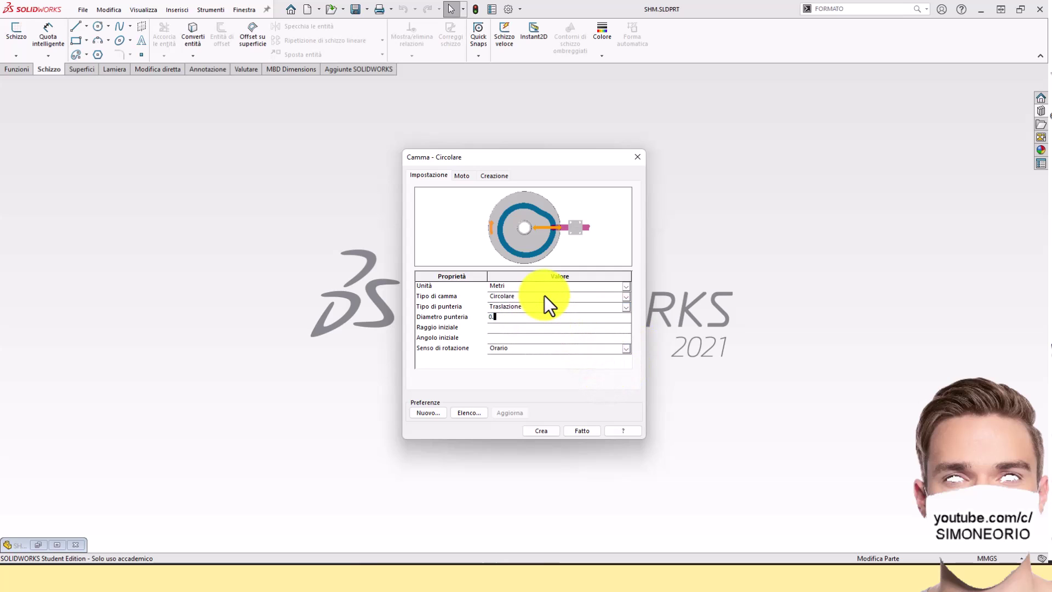
{"action": "type", "text": "000"}
{"action": "type", "text": "1"}
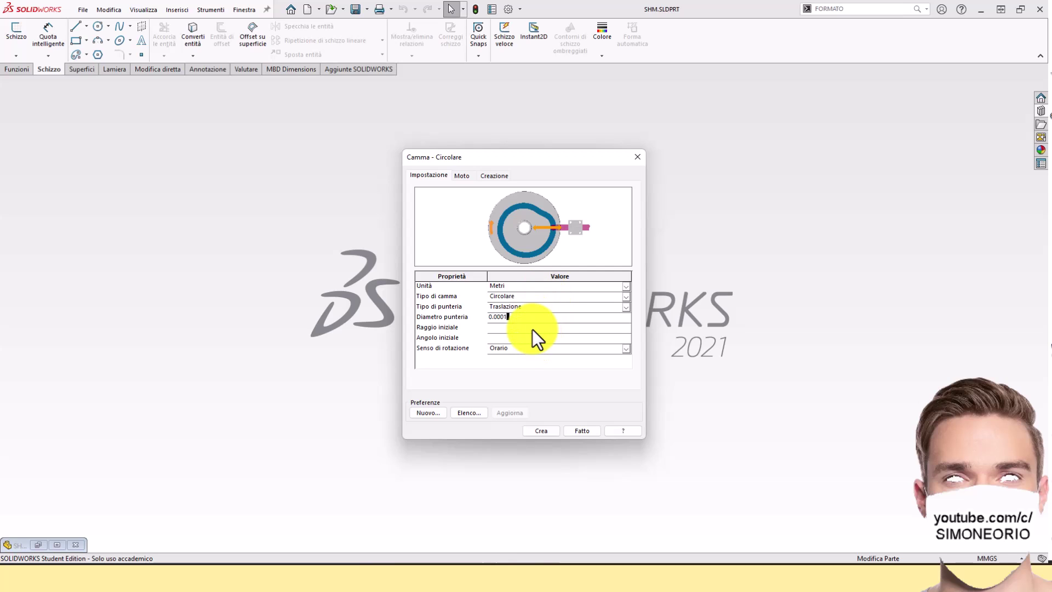
{"action": "left_click", "coordinate": [532, 330]}
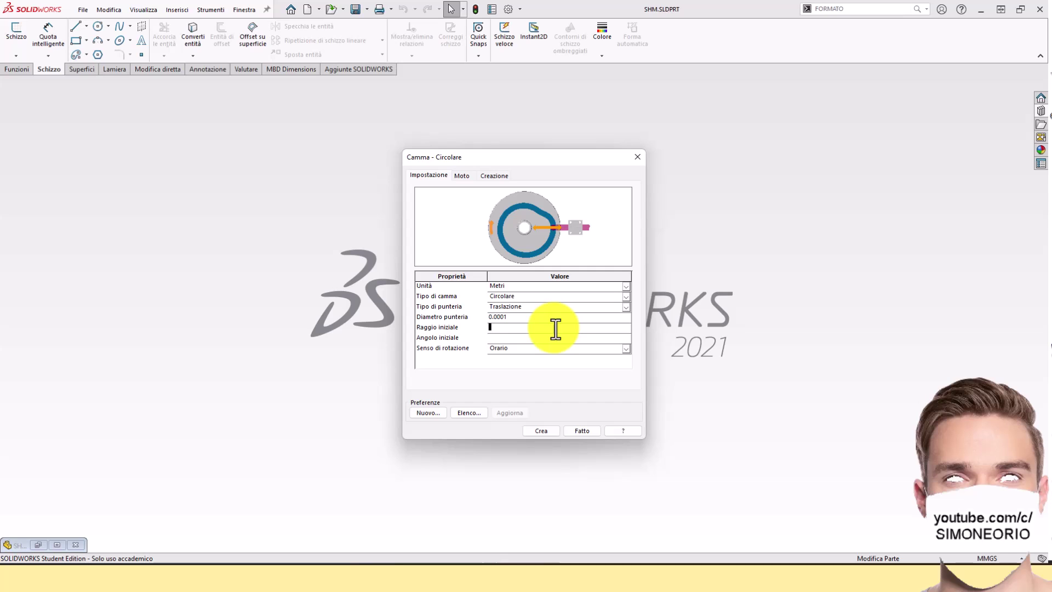
Step: Set starting radius 150 and starting angle 0, and show the cam's Moto settings
{"action": "type", "text": "1"}
{"action": "type", "text": "50"}
{"action": "left_click", "coordinate": [539, 340]}
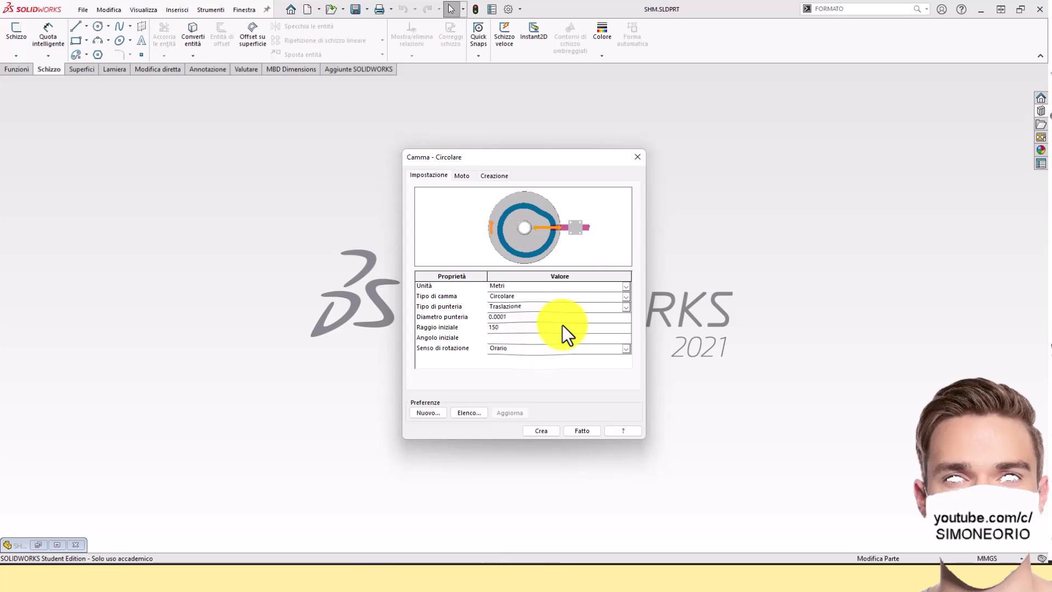
{"action": "type", "text": "0"}
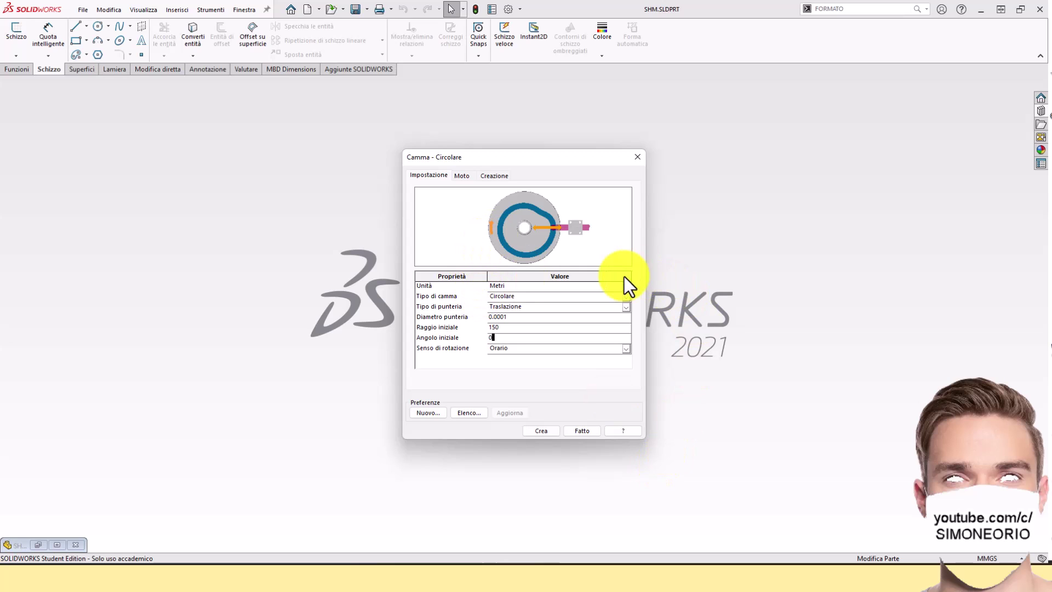
{"action": "left_click", "coordinate": [624, 306]}
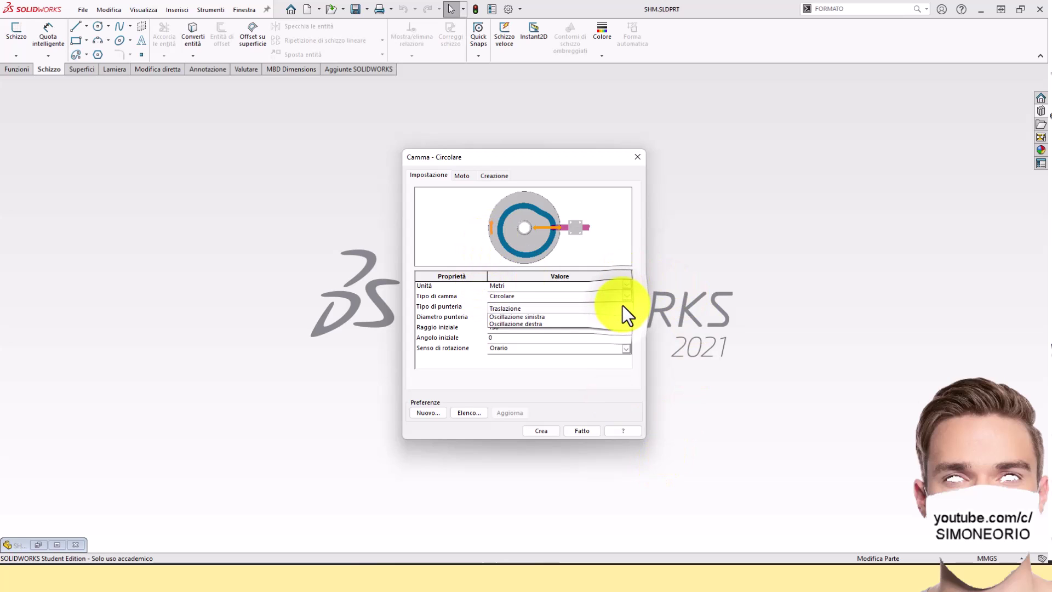
{"action": "left_click", "coordinate": [588, 370]}
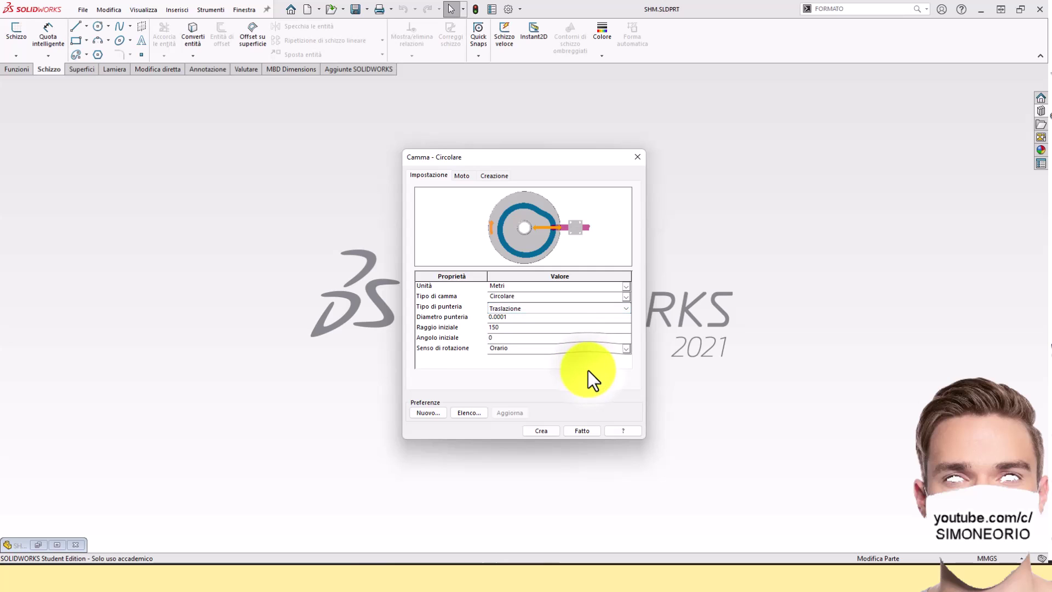
{"action": "left_click", "coordinate": [460, 176]}
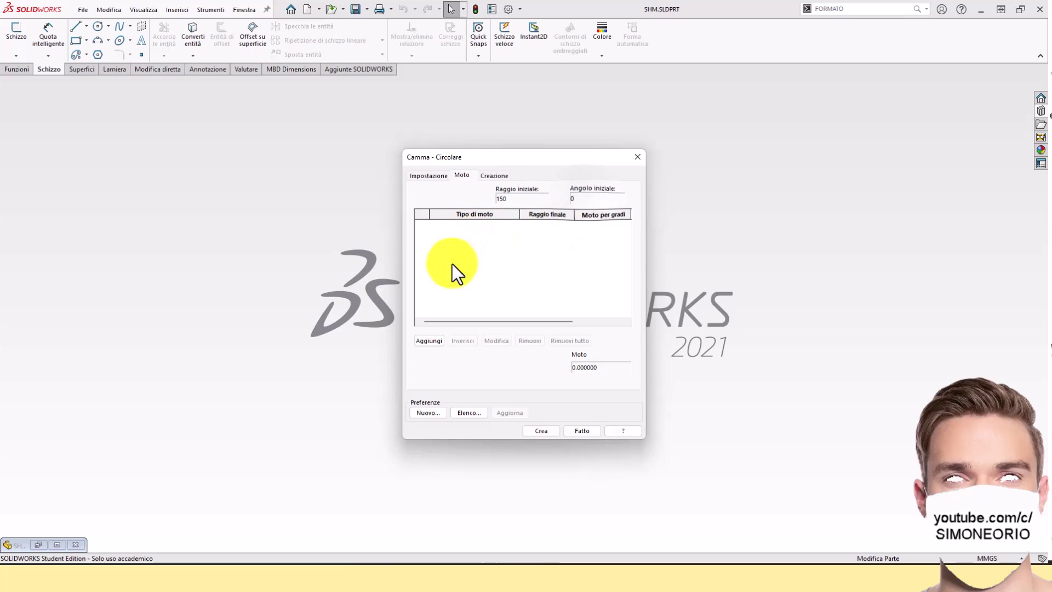
Step: Add an Armonico motion rising to radius 210 over 180°
{"action": "left_click", "coordinate": [431, 339]}
{"action": "left_click", "coordinate": [537, 274]}
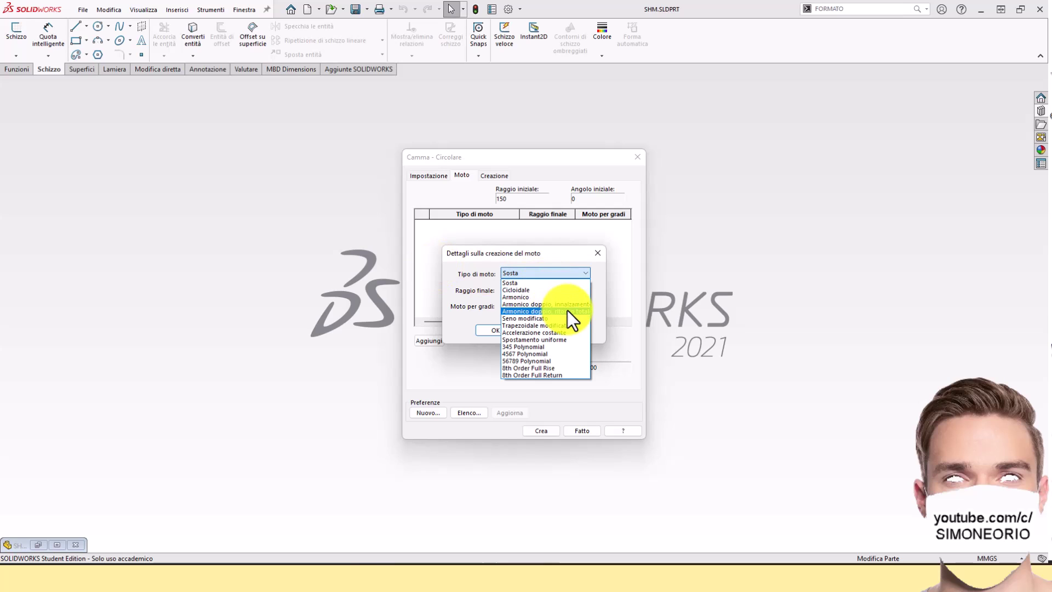
{"action": "left_click", "coordinate": [528, 296]}
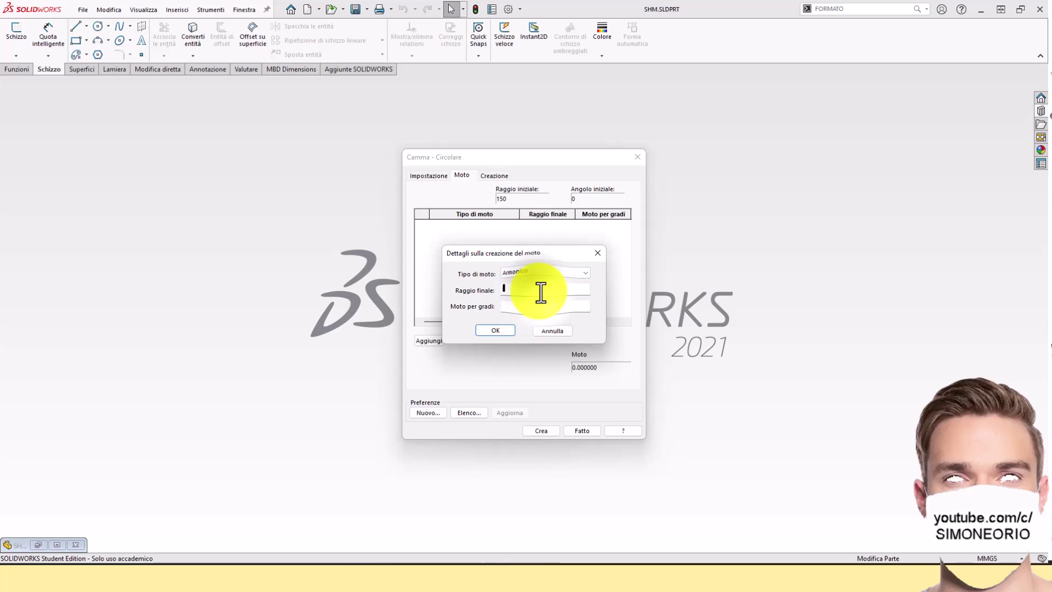
{"action": "left_click", "coordinate": [541, 290]}
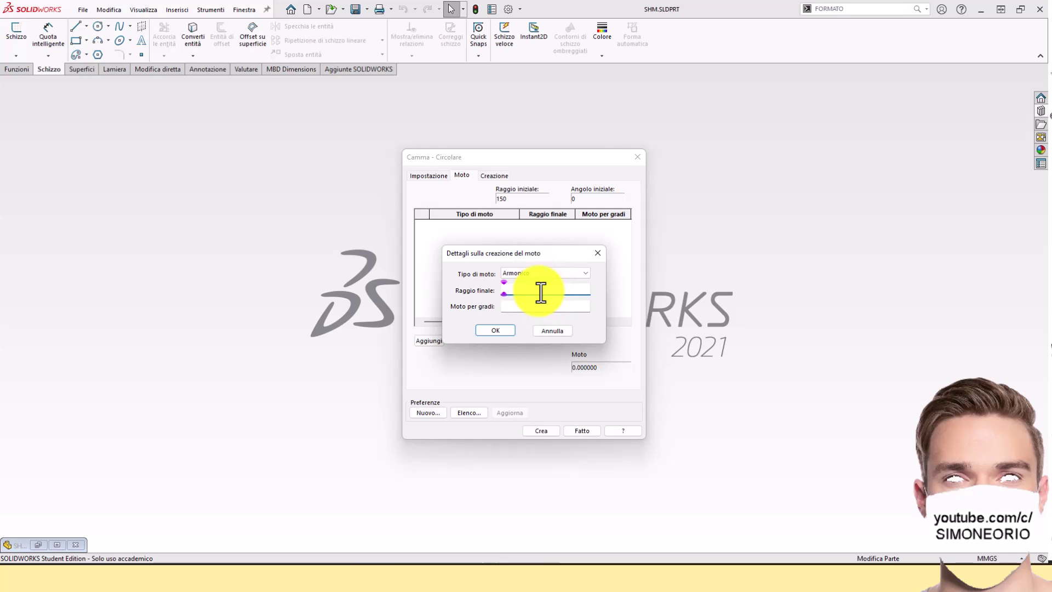
{"action": "type", "text": "219"}
{"action": "key", "text": "BackSpace"}
{"action": "type", "text": "0"}
{"action": "left_click", "coordinate": [521, 308]}
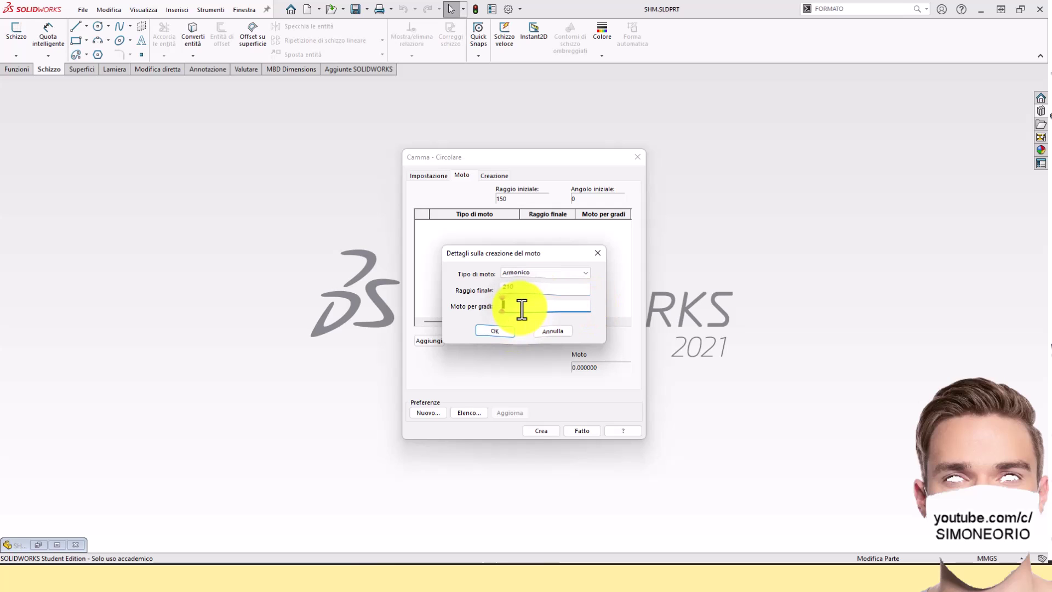
{"action": "type", "text": "18"}
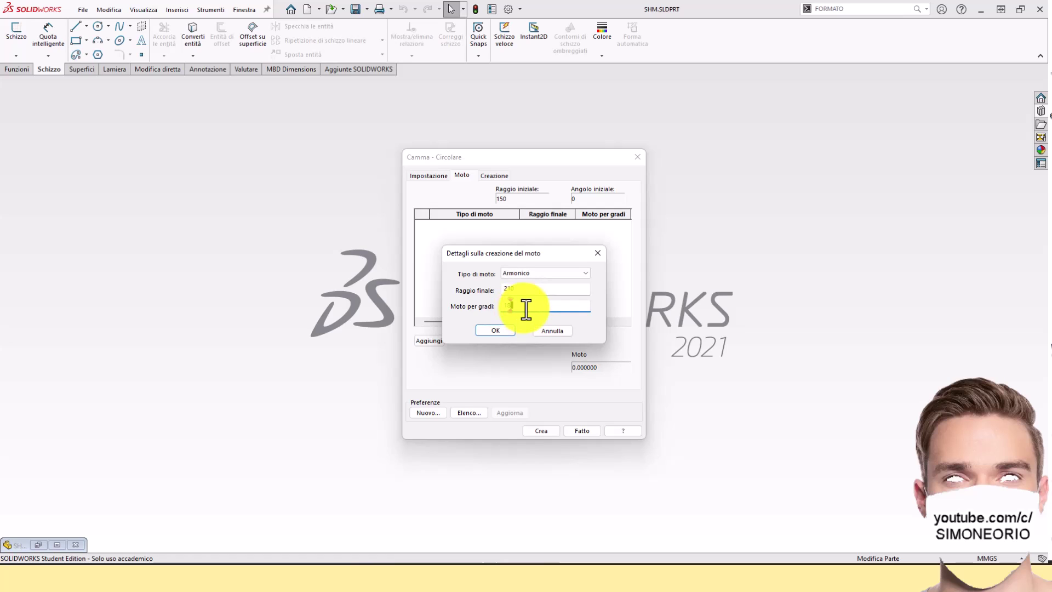
{"action": "type", "text": "0"}
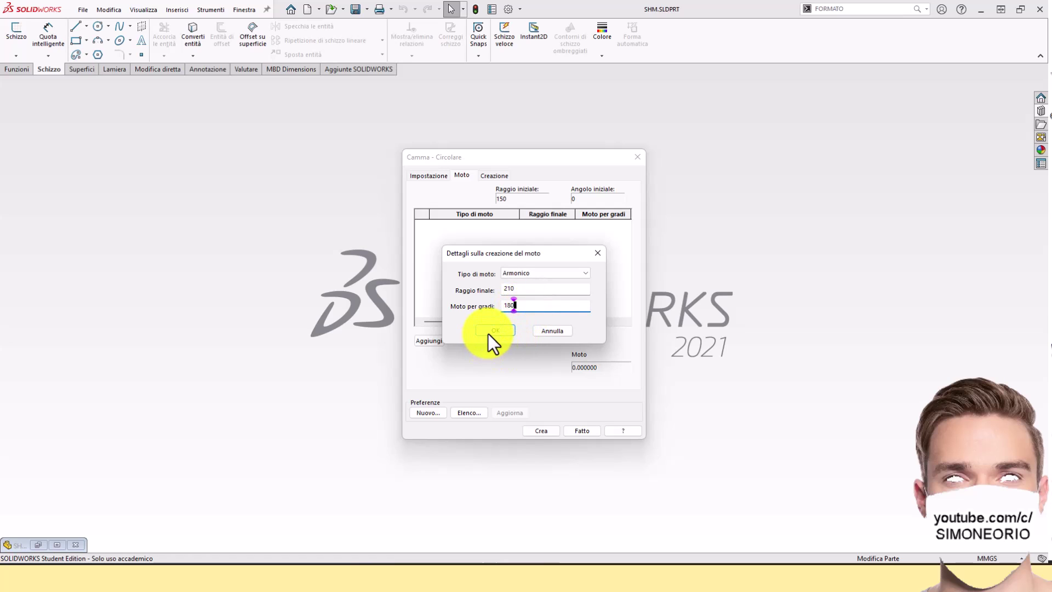
{"action": "left_click", "coordinate": [489, 332]}
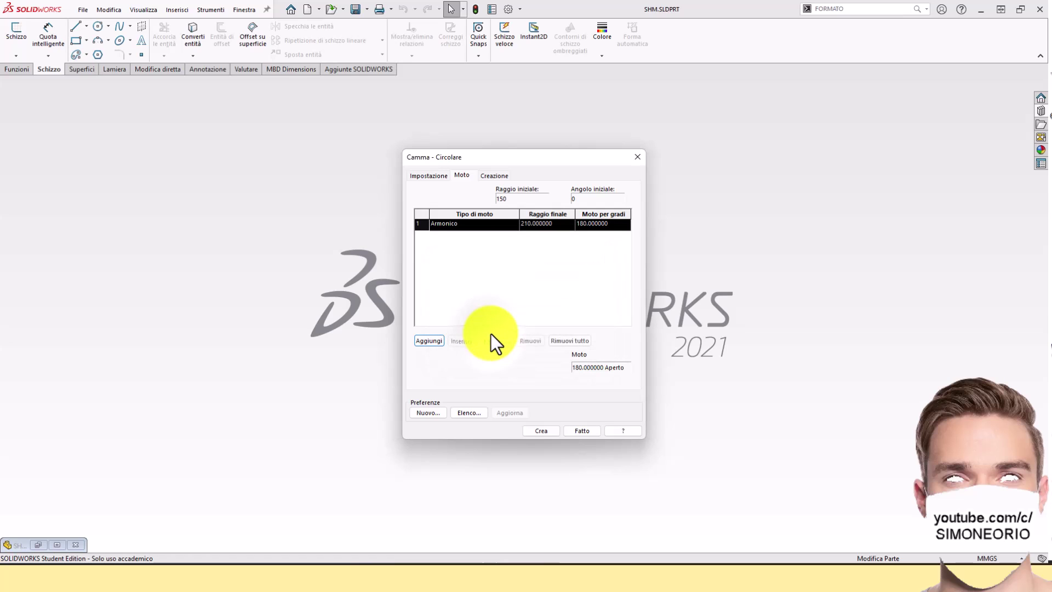
Step: Add an Armonico return to radius 150 over 180°, closing the cam at 360°
{"action": "left_click", "coordinate": [435, 336]}
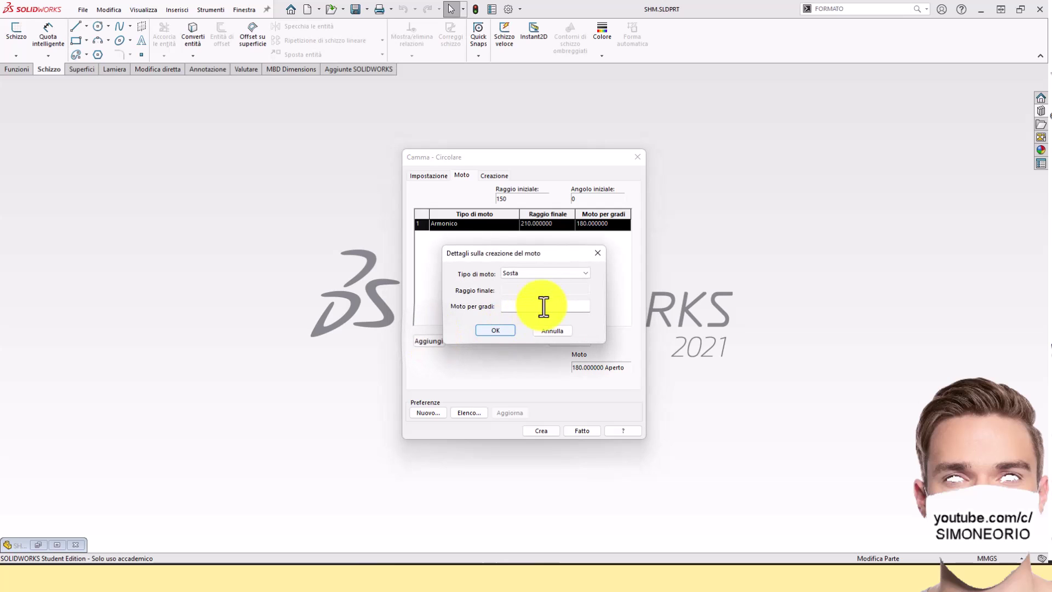
{"action": "left_click", "coordinate": [570, 277]}
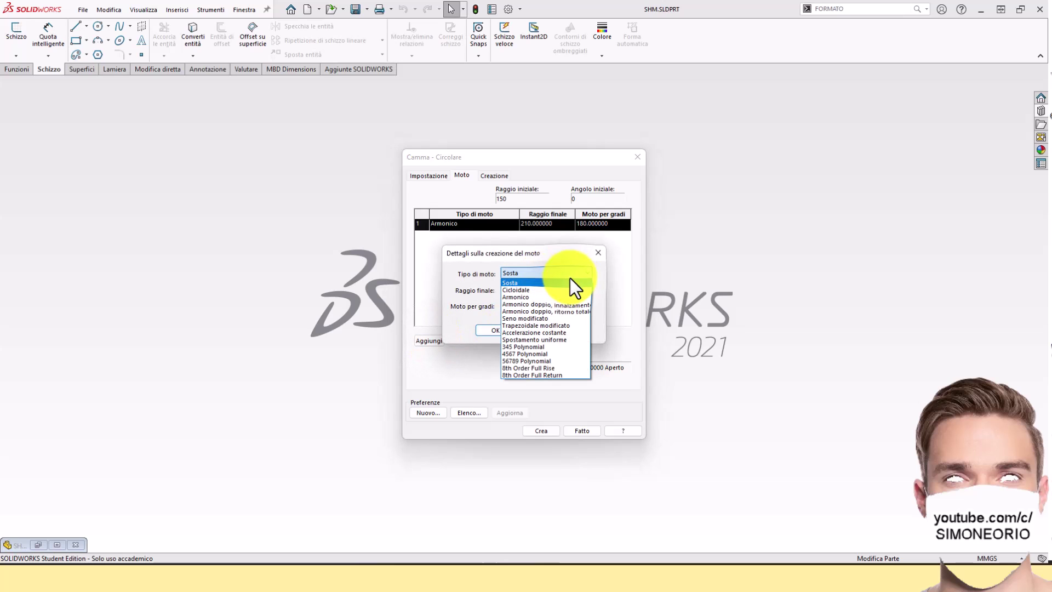
{"action": "left_click", "coordinate": [547, 299]}
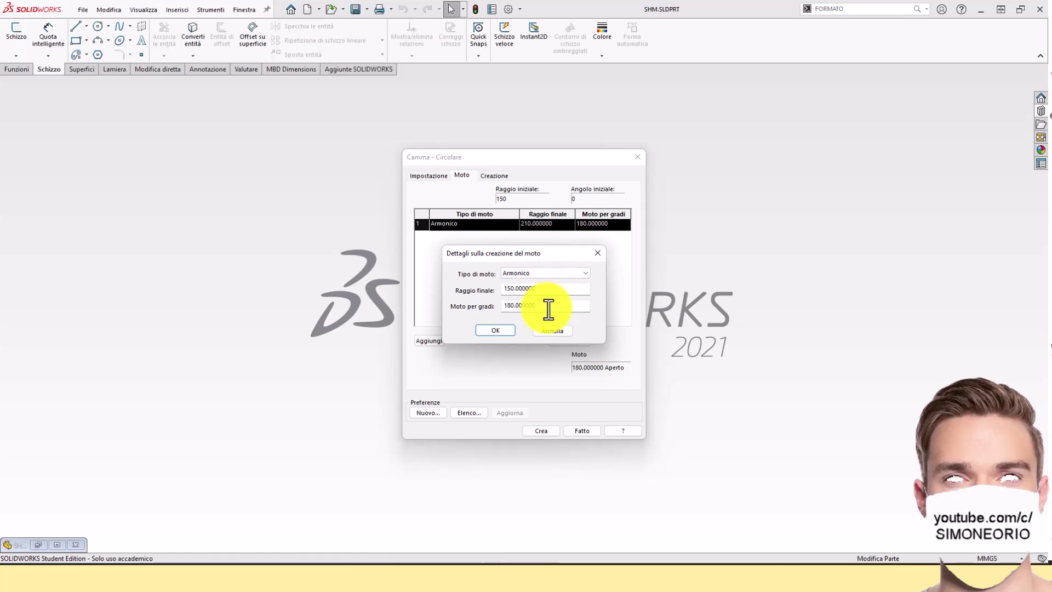
{"action": "left_click", "coordinate": [496, 330]}
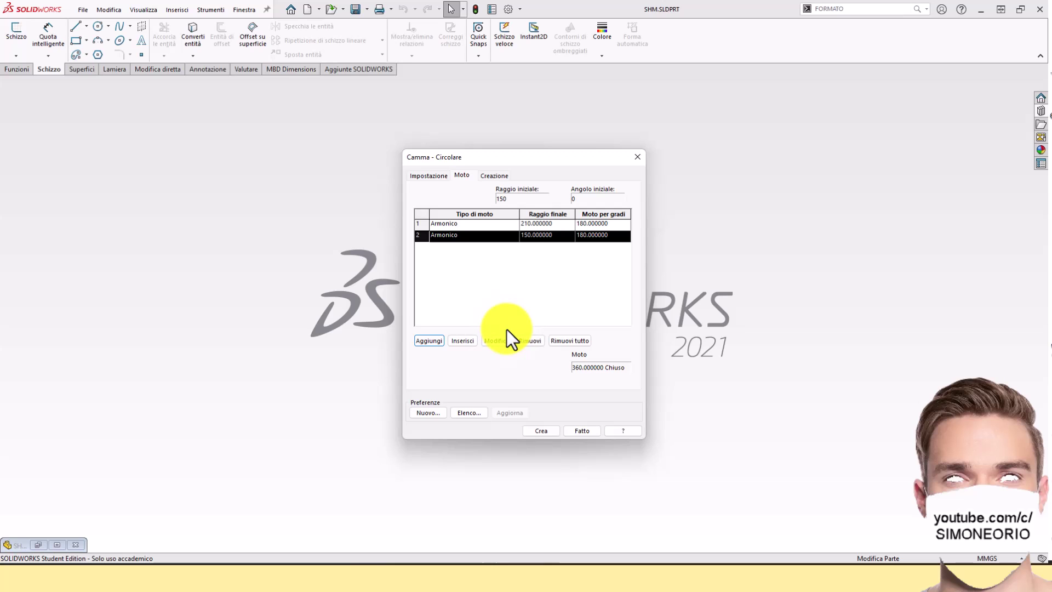
{"action": "left_click", "coordinate": [496, 175]}
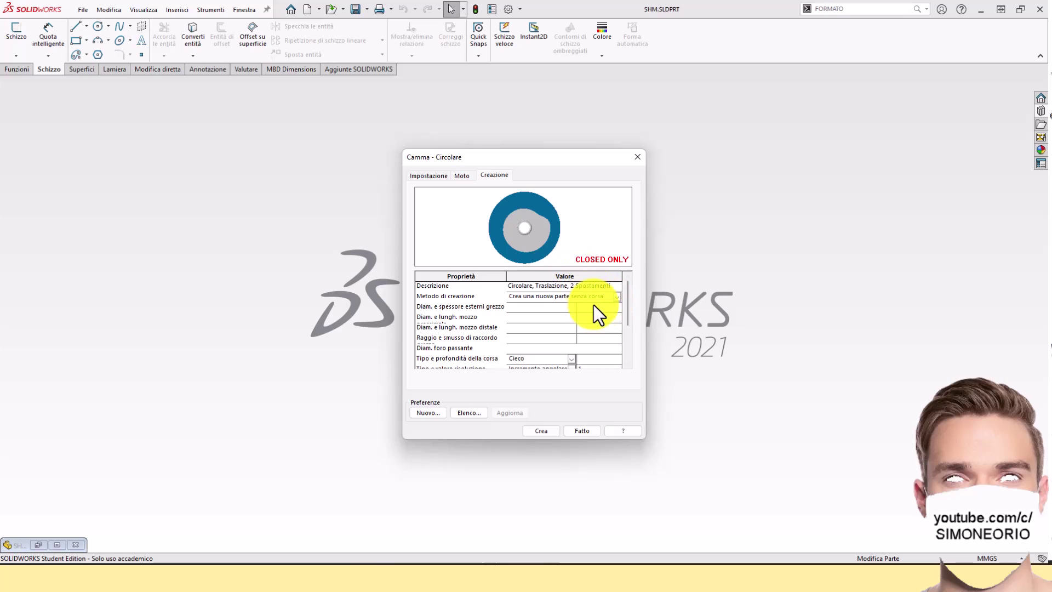
Step: Create as a new part without track, Passante track type, arcs on, blank diameter 300
{"action": "left_click", "coordinate": [613, 298]}
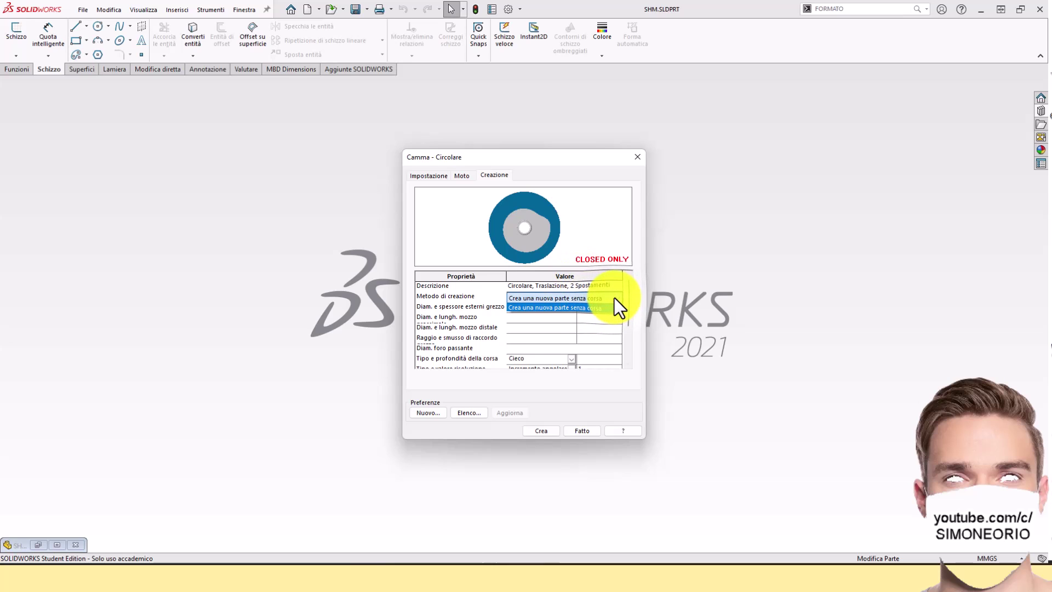
{"action": "left_click", "coordinate": [597, 307]}
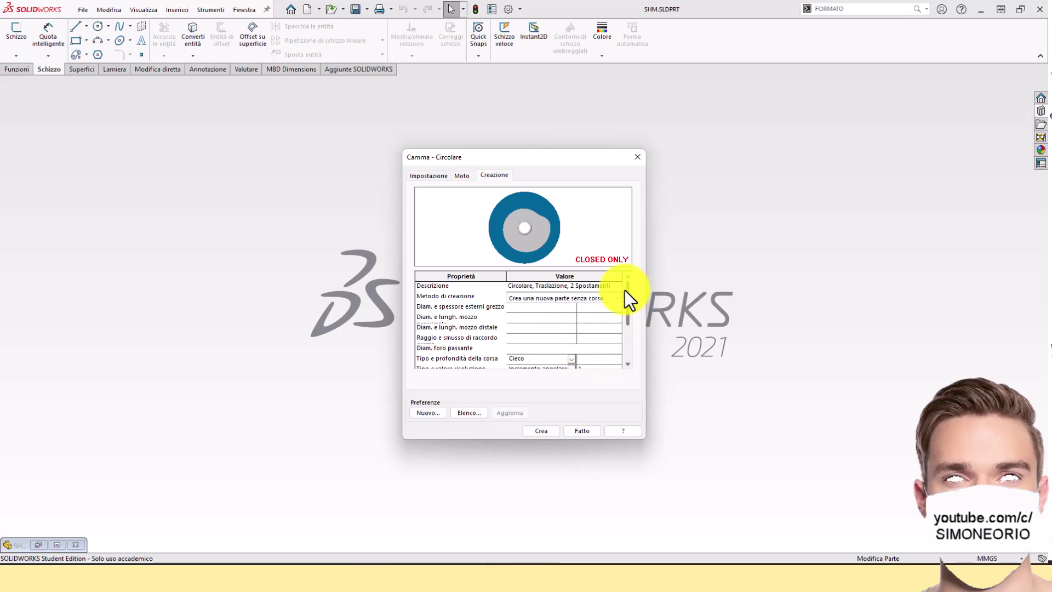
{"action": "scroll", "coordinate": [619, 307], "scroll_direction": "down", "scroll_amount": 2}
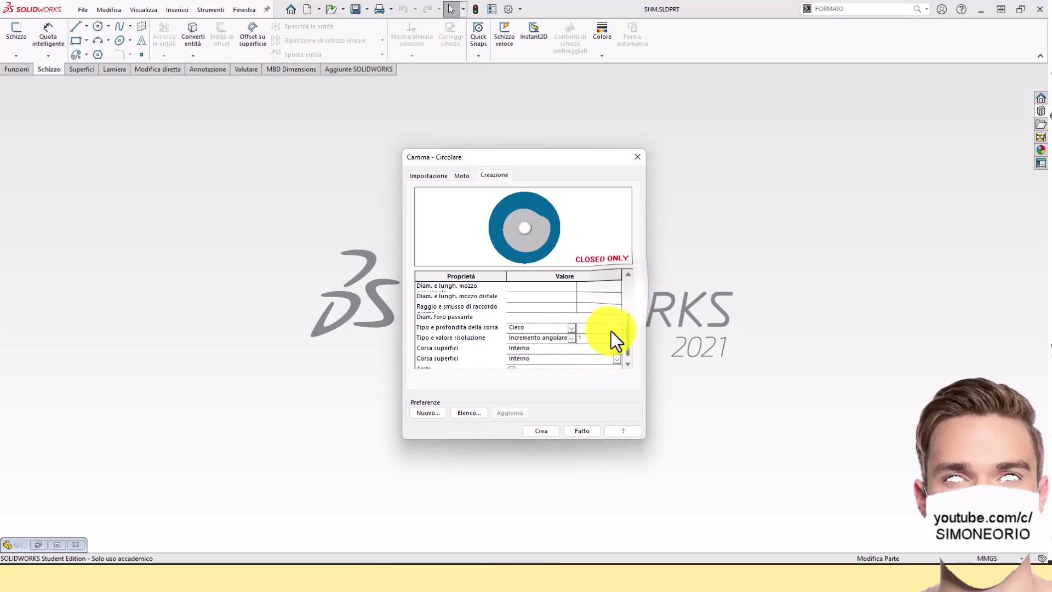
{"action": "left_click", "coordinate": [570, 327]}
{"action": "left_click", "coordinate": [539, 347]}
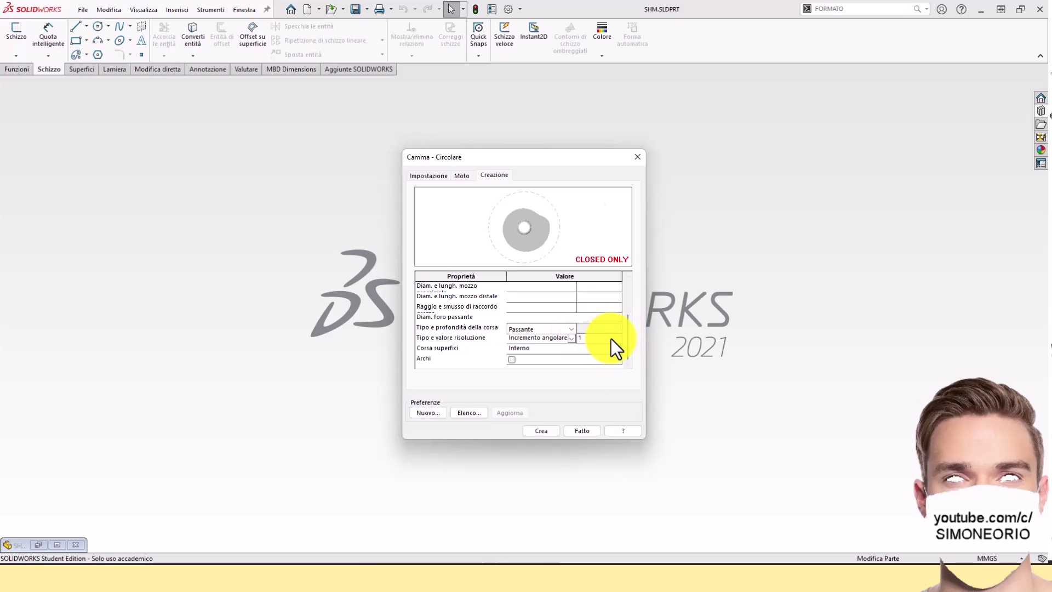
{"action": "left_click_drag", "start_coordinate": [627, 335], "coordinate": [632, 336]}
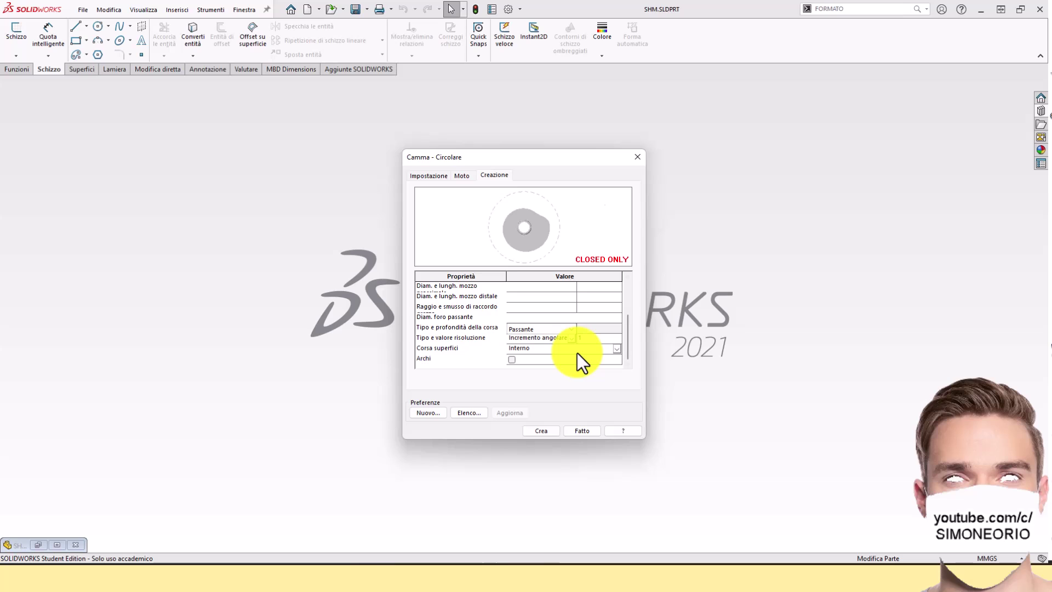
{"action": "left_click", "coordinate": [511, 360]}
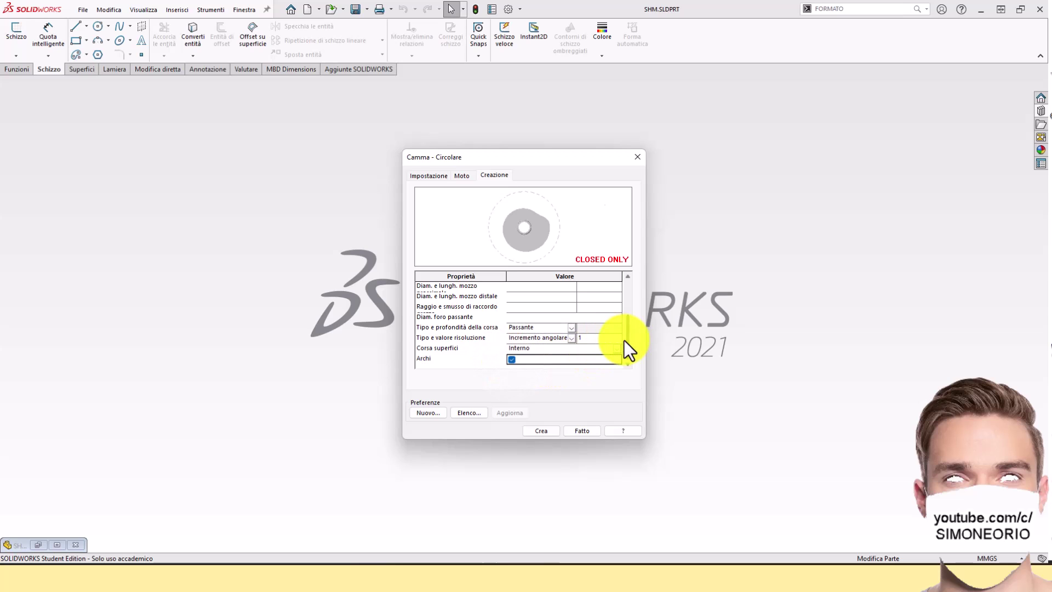
{"action": "left_click_drag", "start_coordinate": [630, 320], "coordinate": [635, 288]}
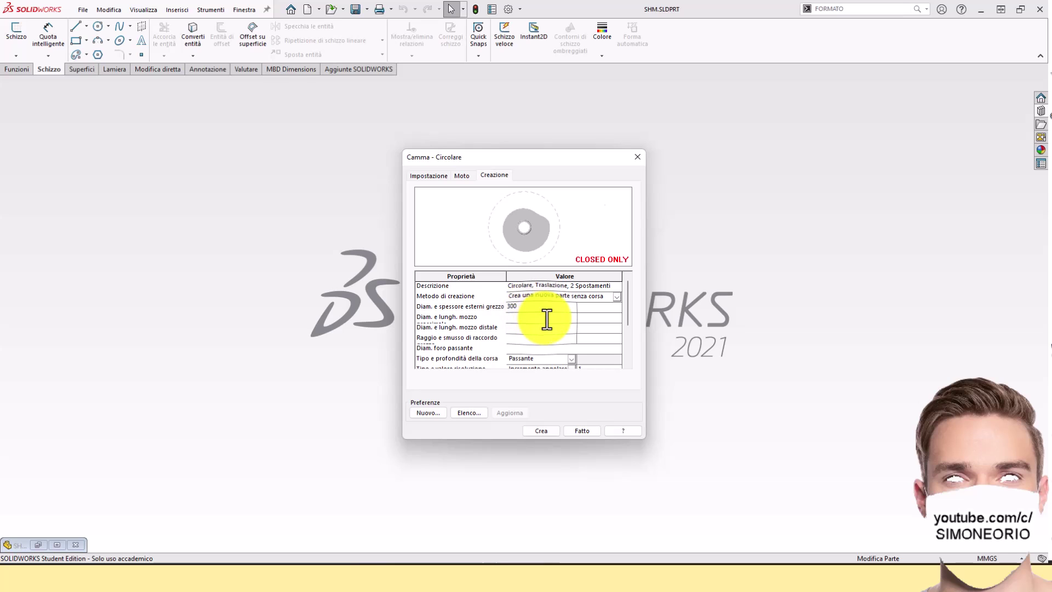
Step: Enter hub and distal hub diameters 10 and fillet 1; Crea warns blank data is invalid
{"action": "left_click", "coordinate": [548, 318]}
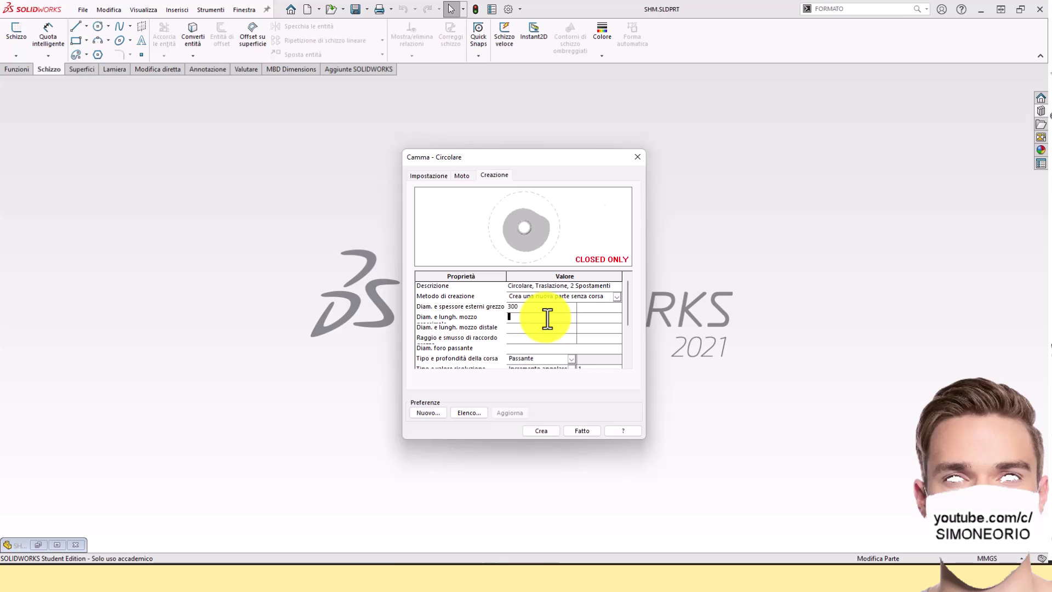
{"action": "type", "text": "10"}
{"action": "left_click", "coordinate": [586, 317]}
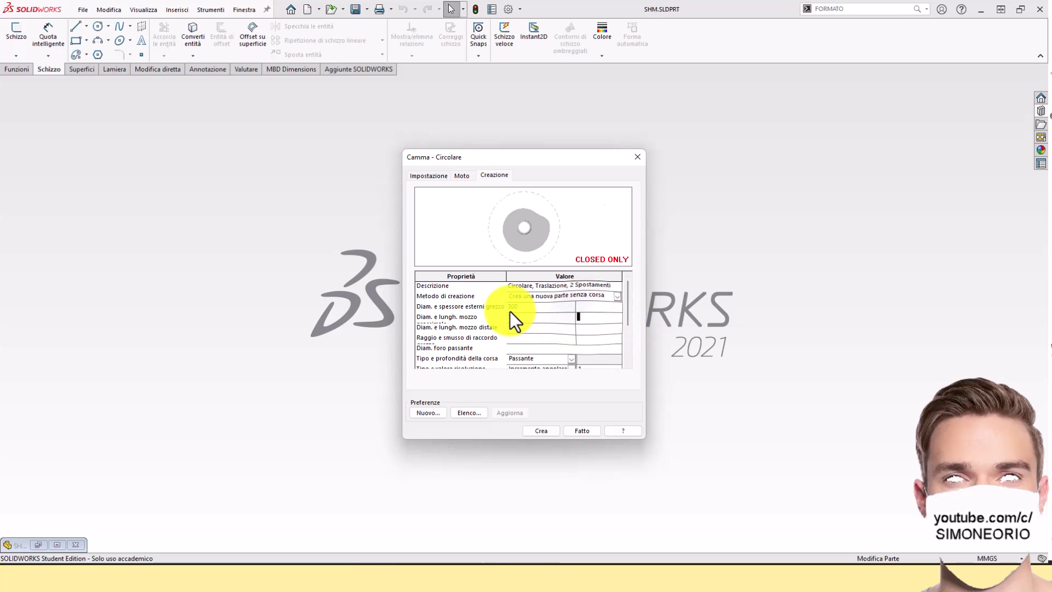
{"action": "left_click", "coordinate": [511, 329]}
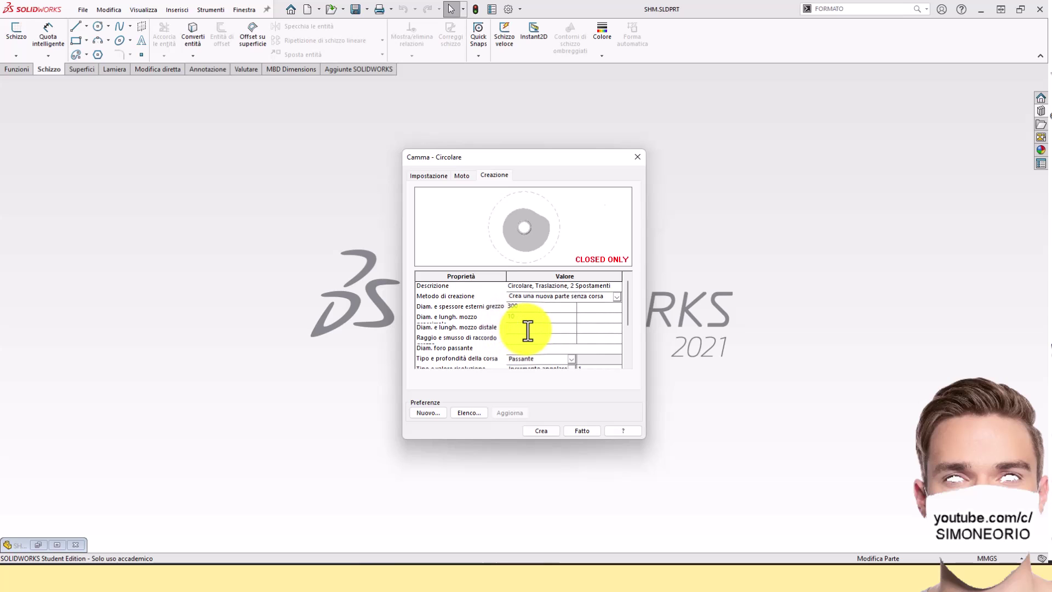
{"action": "type", "text": "10"}
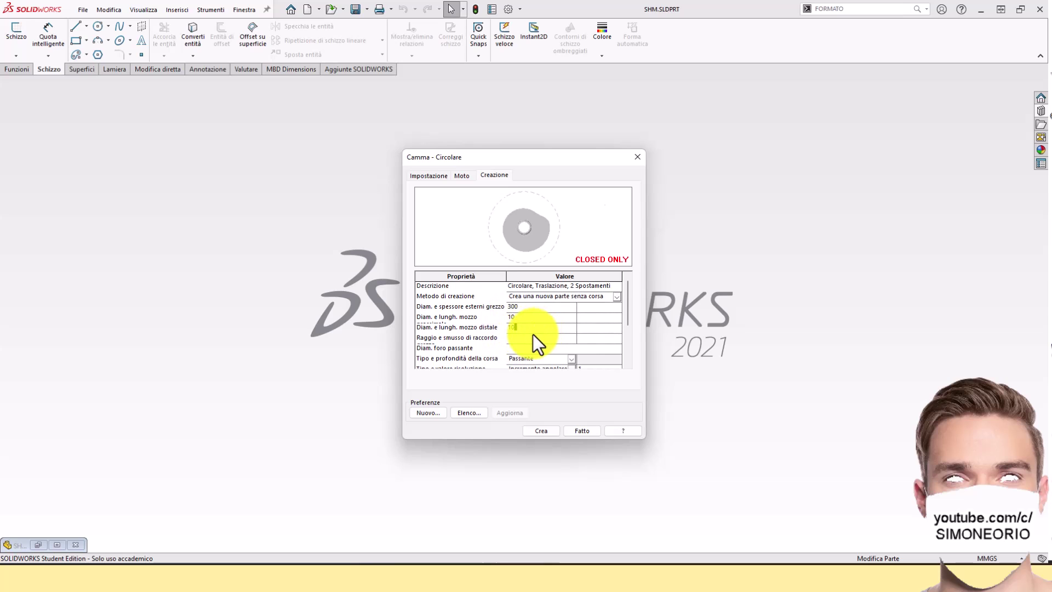
{"action": "left_click", "coordinate": [528, 340]}
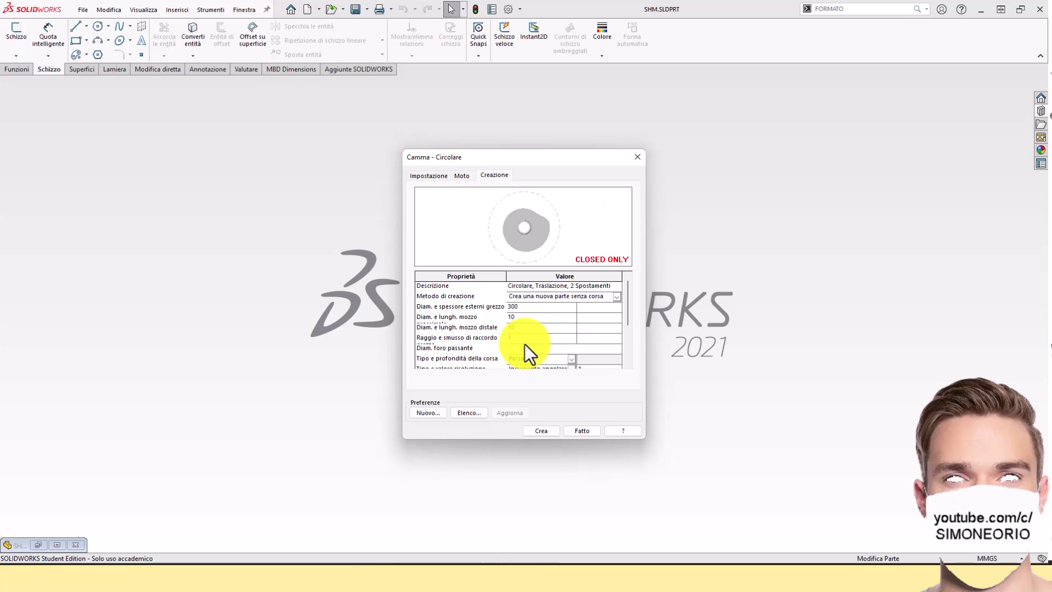
{"action": "type", "text": "10"}
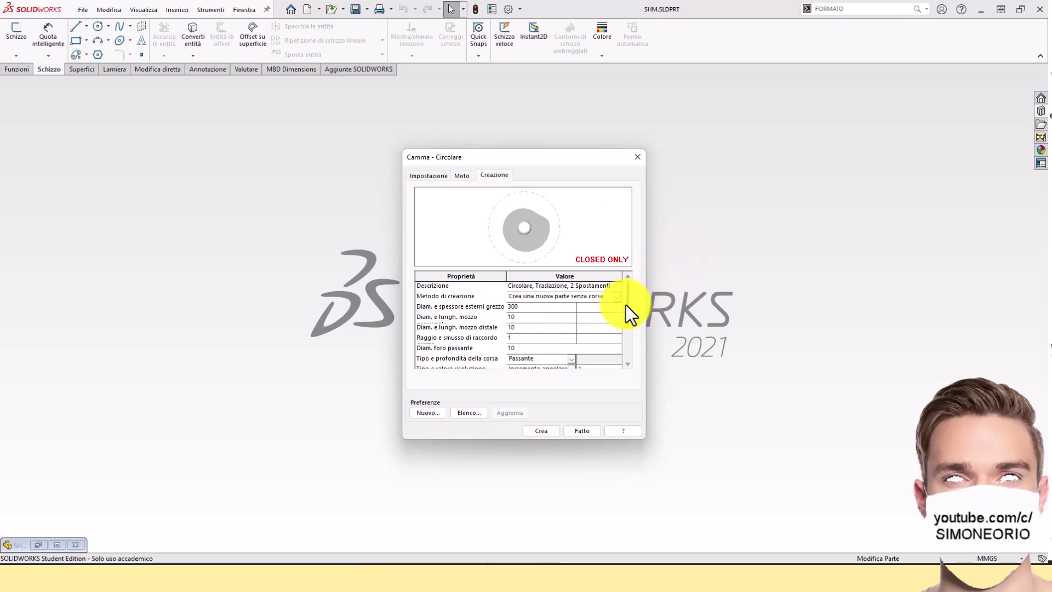
{"action": "left_click_drag", "start_coordinate": [626, 314], "coordinate": [623, 356]}
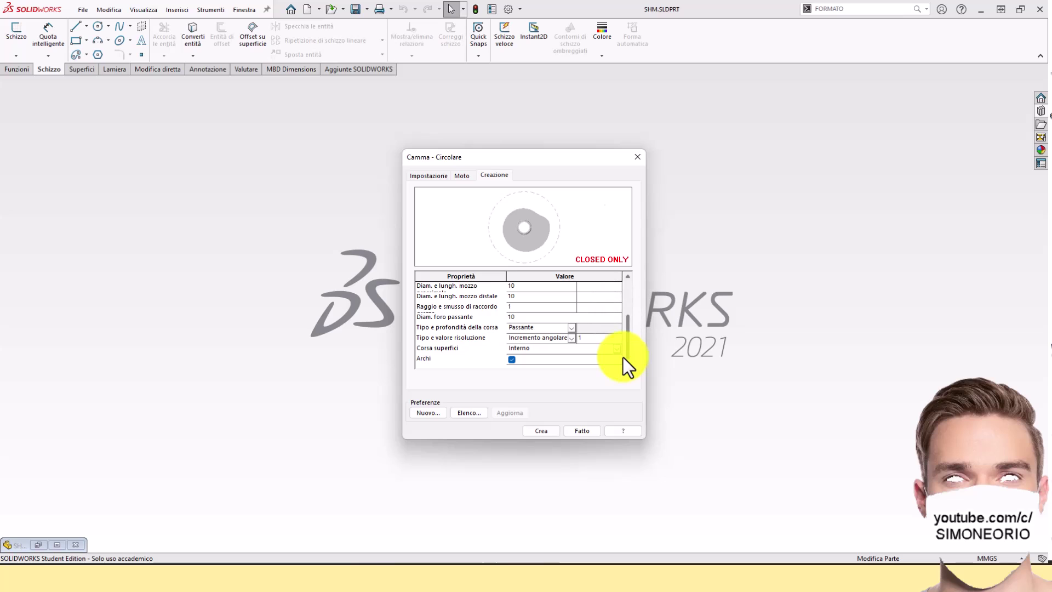
{"action": "left_click", "coordinate": [542, 430]}
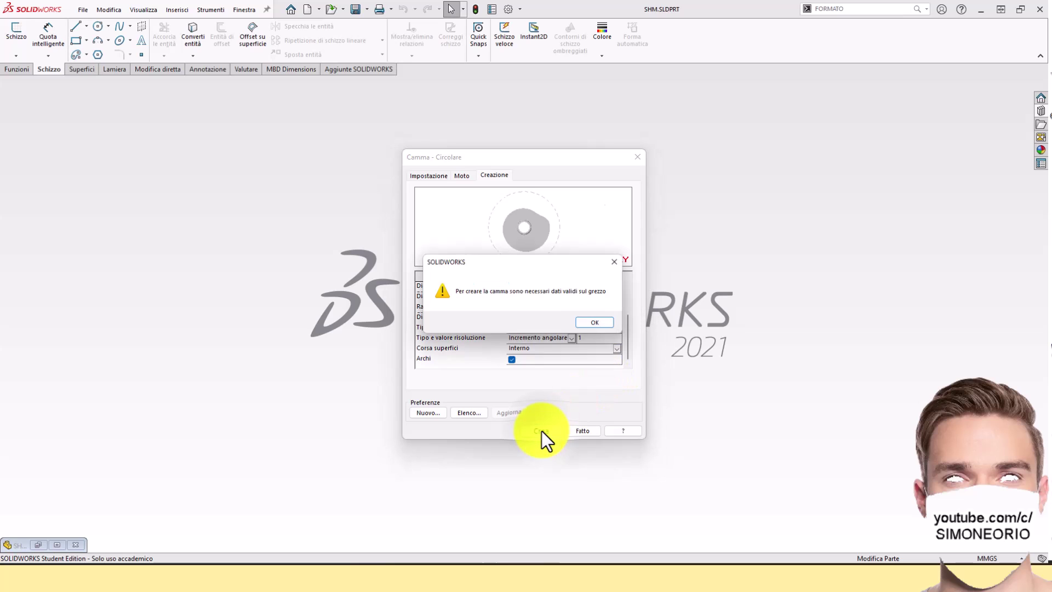
Step: Dismiss the blank-data warning and enter thickness 20 and hub diameter 100
{"action": "left_click", "coordinate": [596, 321]}
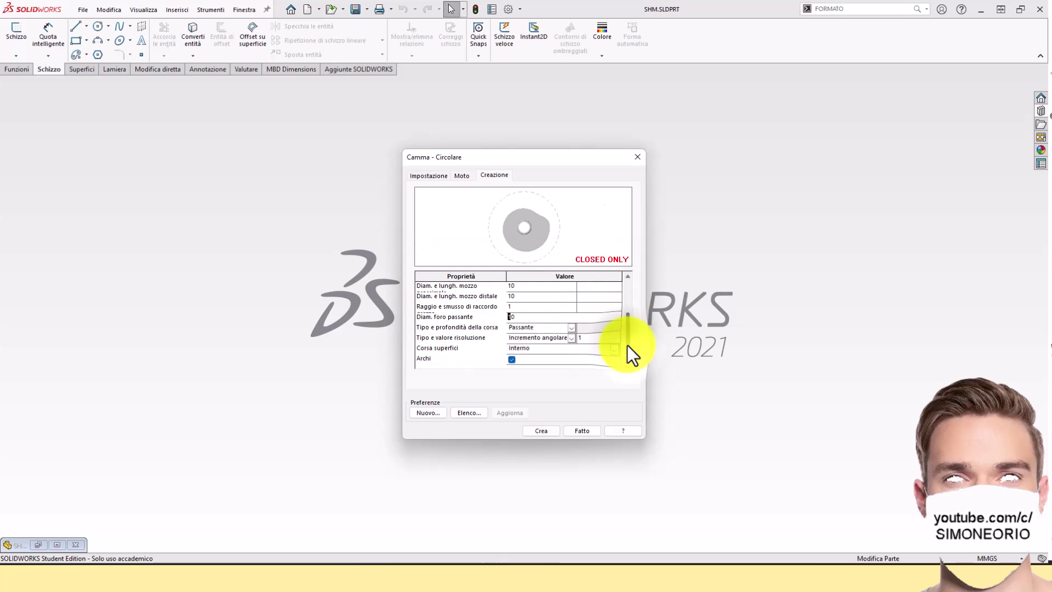
{"action": "left_click_drag", "start_coordinate": [627, 345], "coordinate": [633, 291]}
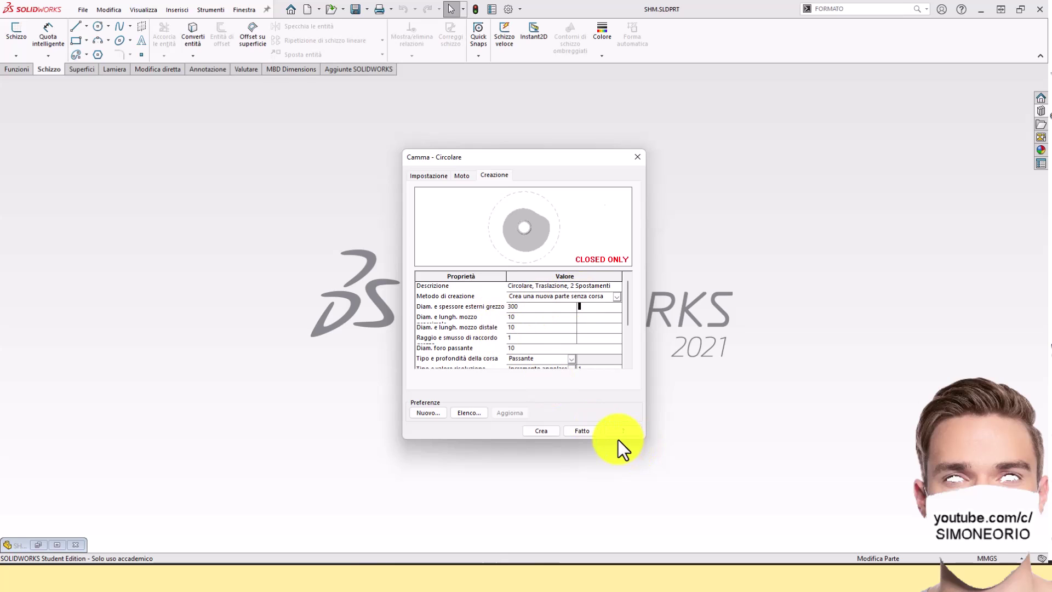
{"action": "type", "text": "20"}
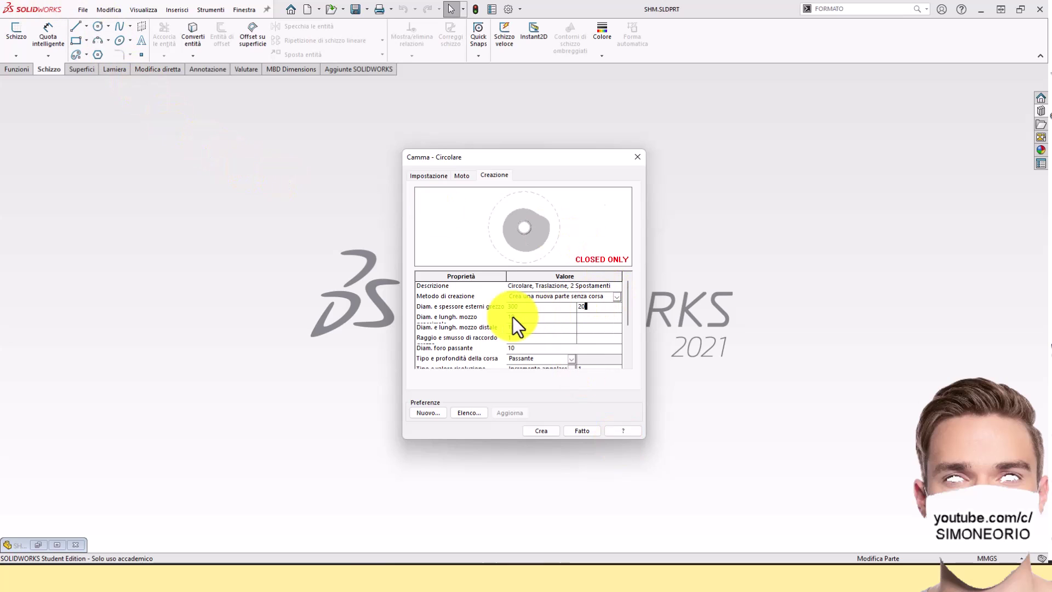
{"action": "key", "text": "Tab"}
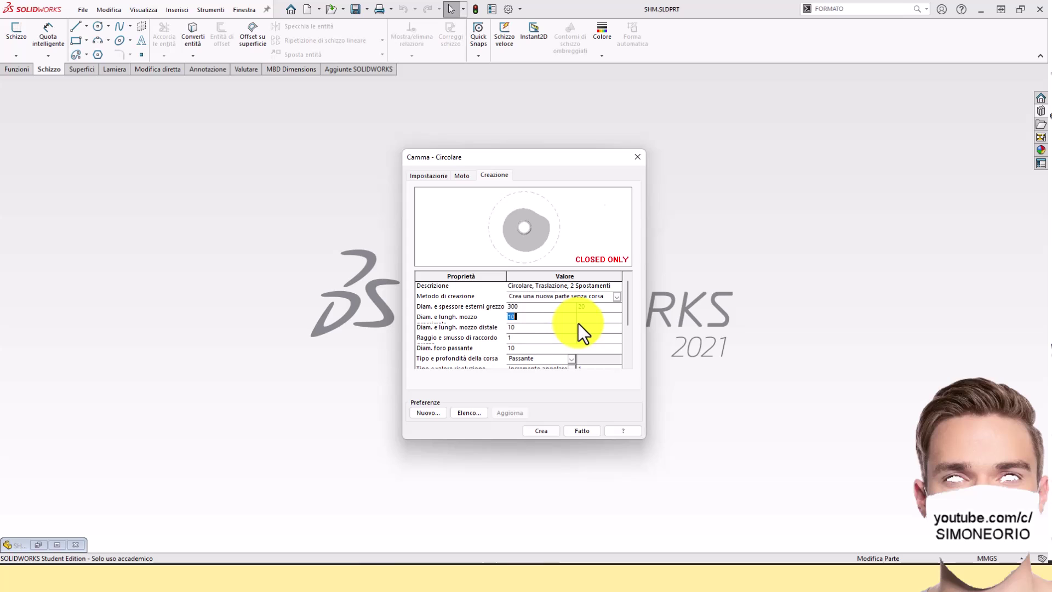
{"action": "type", "text": "100"}
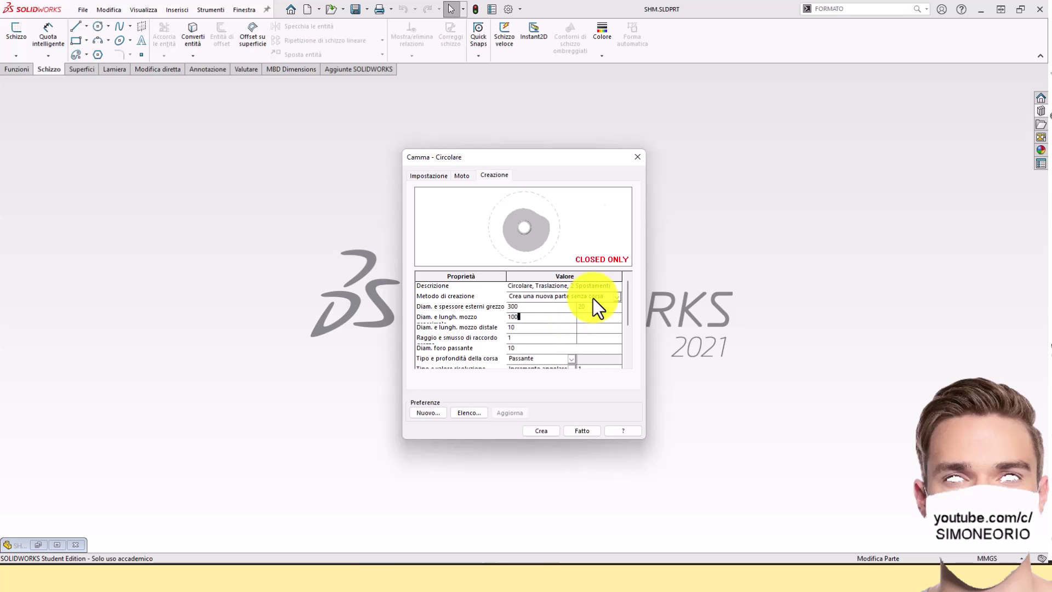
Step: Set distal hub 120 by 20 and fillet/chamfer 1, then run Crea
{"action": "left_click", "coordinate": [598, 317]}
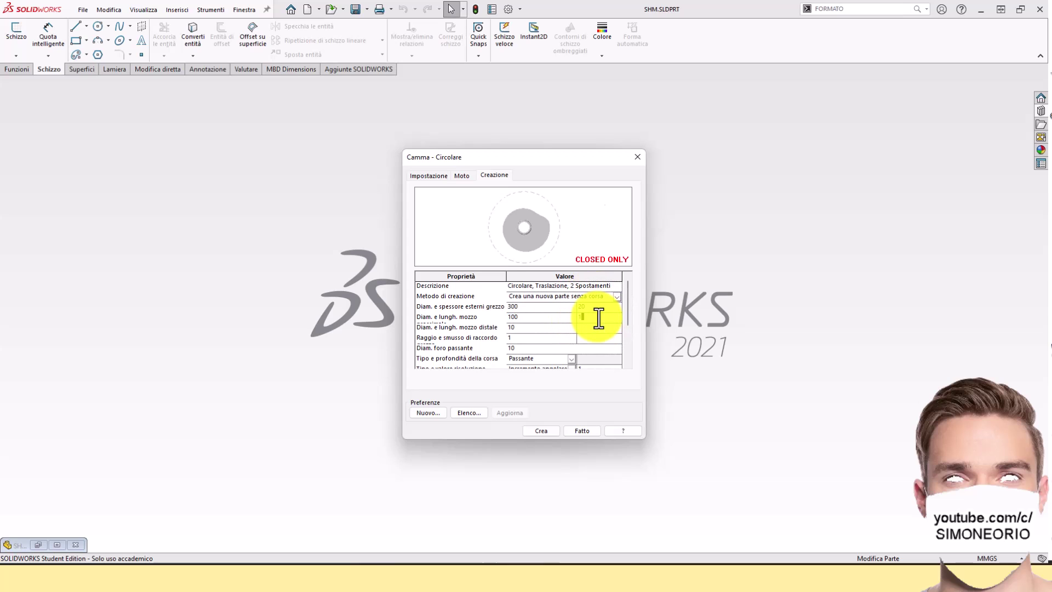
{"action": "left_click", "coordinate": [533, 327]}
{"action": "type", "text": "12"}
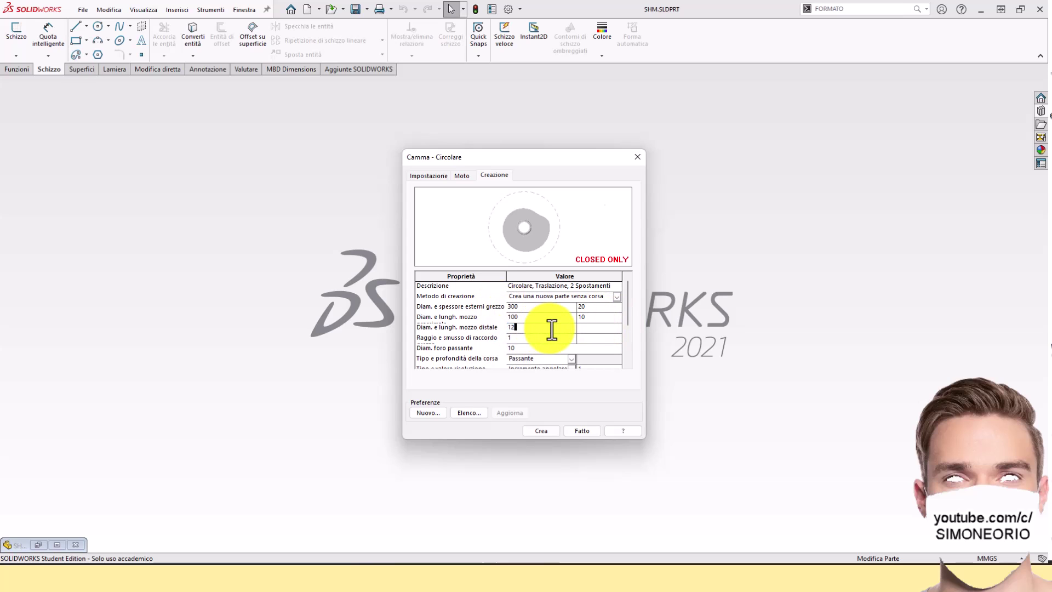
{"action": "type", "text": "0"}
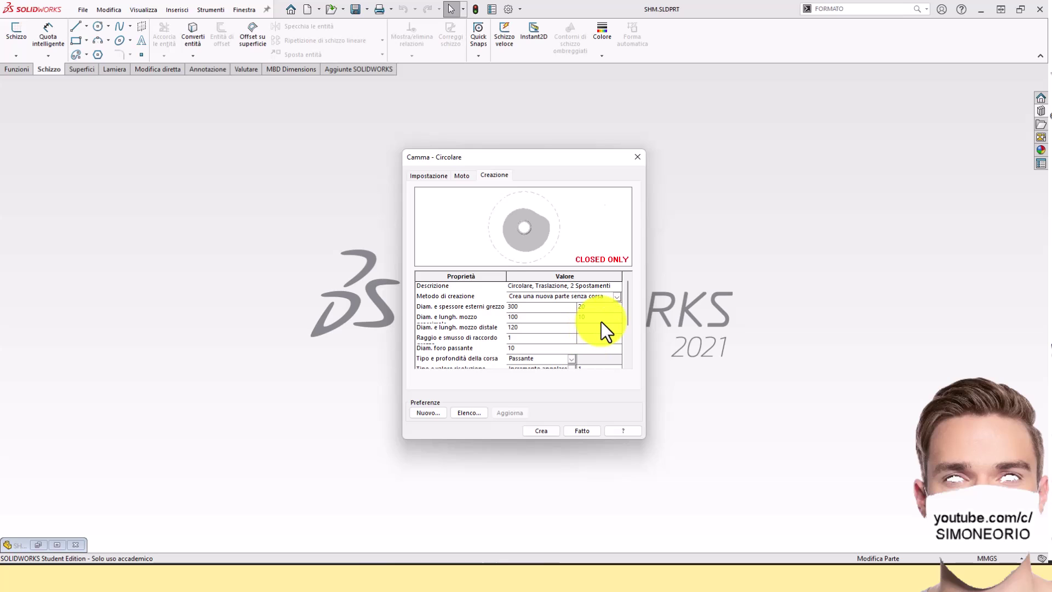
{"action": "left_click", "coordinate": [597, 325]}
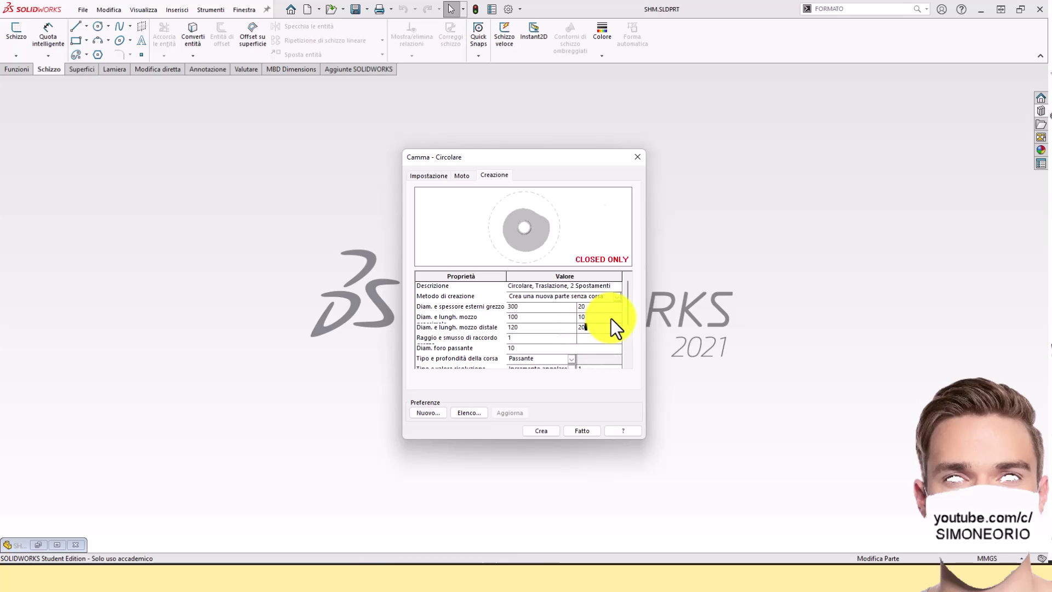
{"action": "type", "text": "20"}
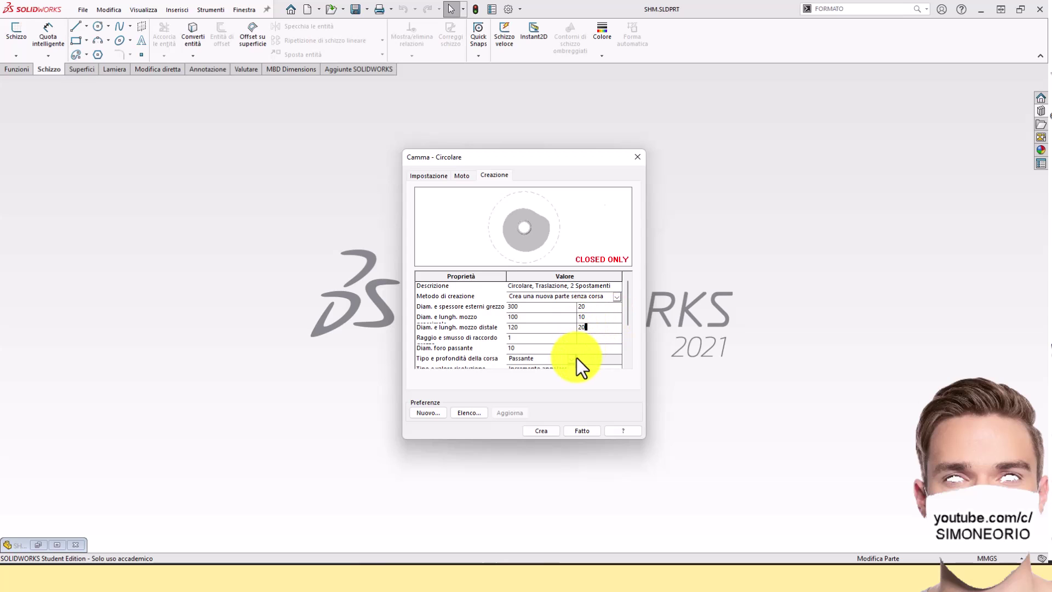
{"action": "left_click", "coordinate": [587, 338]}
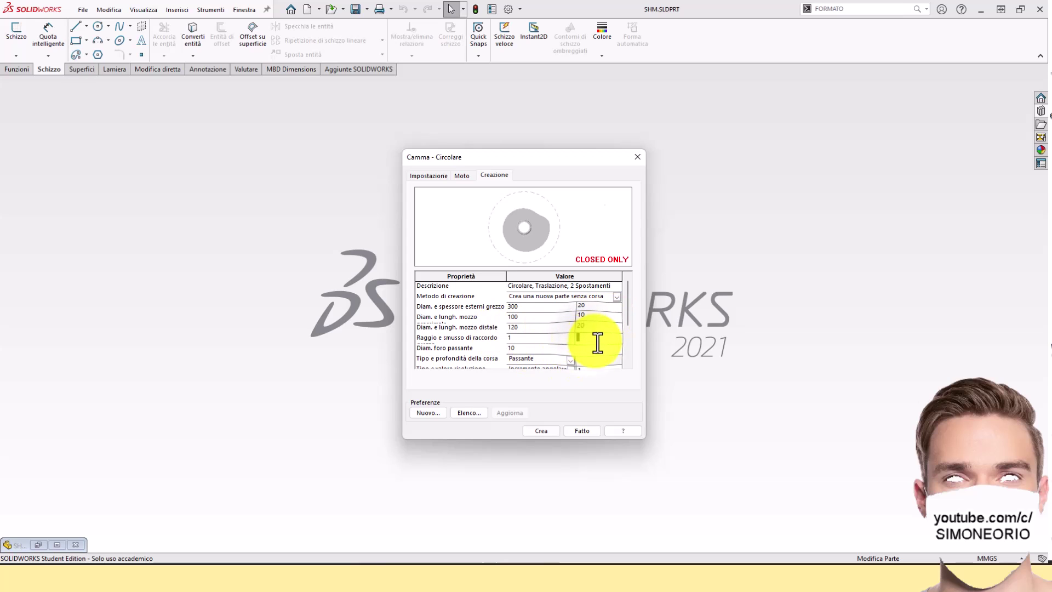
{"action": "type", "text": "1"}
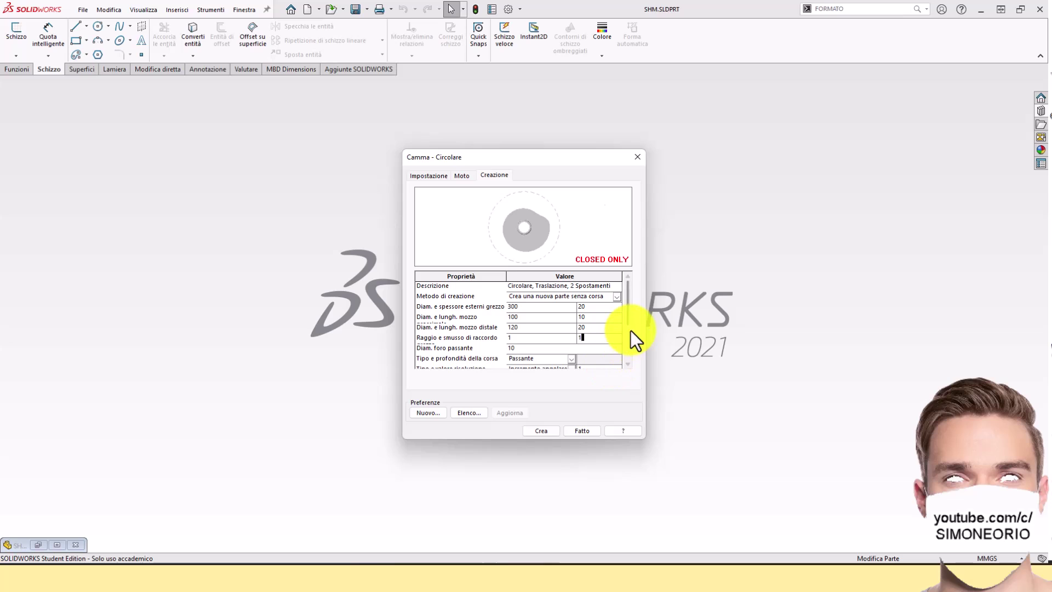
{"action": "left_click_drag", "start_coordinate": [628, 312], "coordinate": [622, 348]}
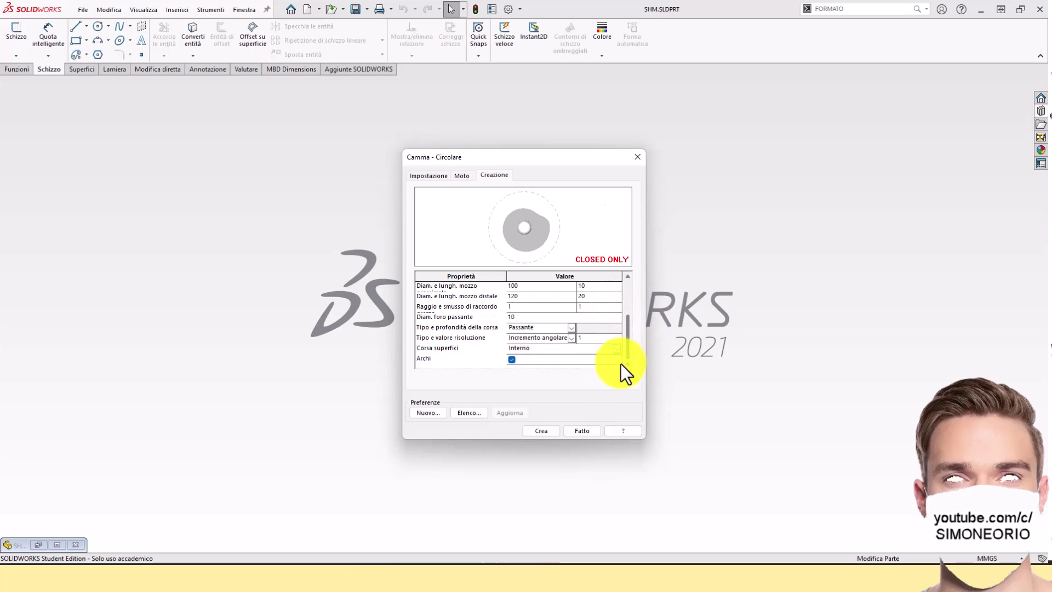
{"action": "left_click", "coordinate": [548, 428]}
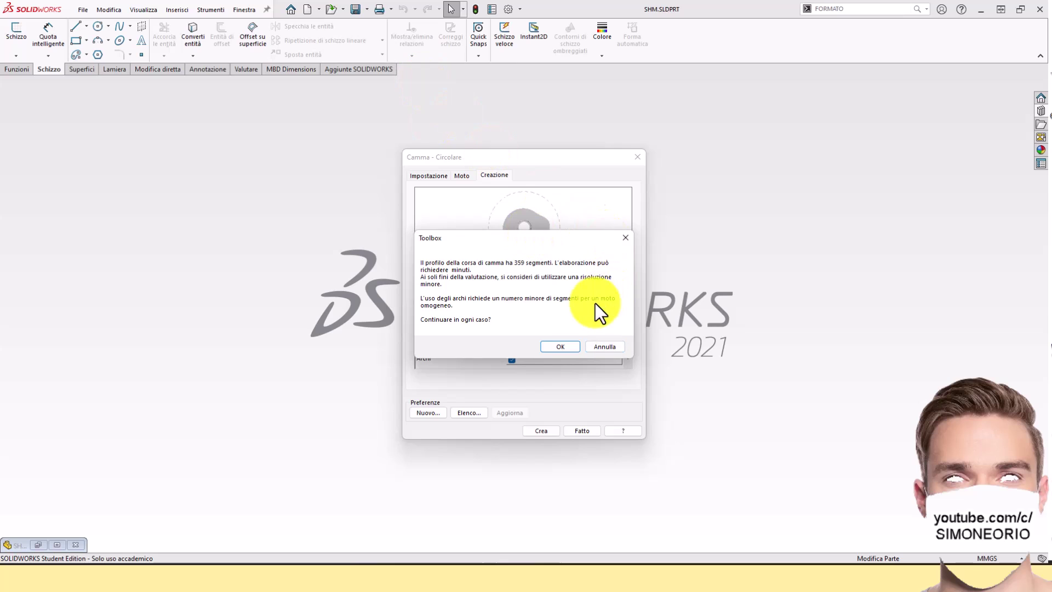
Step: Accept the 359-segment warning to generate the cam part and orbit the new disc
{"action": "left_click", "coordinate": [570, 345]}
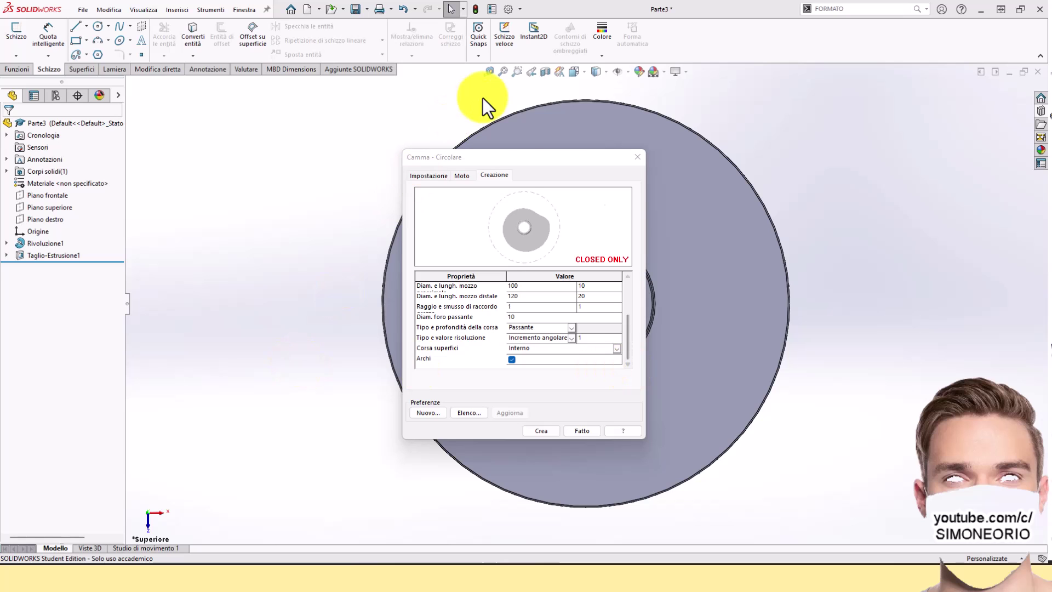
{"action": "left_click_drag", "start_coordinate": [510, 159], "coordinate": [841, 291]}
{"action": "mouse_move", "coordinate": [681, 282]}
{"action": "middle_mouse_down"}
{"action": "mouse_move", "coordinate": [571, 346]}
{"action": "mouse_move", "coordinate": [477, 446]}
{"action": "mouse_move", "coordinate": [605, 323]}
{"action": "mouse_move", "coordinate": [650, 380]}
{"action": "mouse_move", "coordinate": [613, 439]}
{"action": "middle_mouse_up"}
{"action": "mouse_move", "coordinate": [612, 286]}
{"action": "middle_mouse_down"}
{"action": "mouse_move", "coordinate": [576, 301]}
{"action": "mouse_move", "coordinate": [482, 407]}
{"action": "mouse_move", "coordinate": [541, 442]}
{"action": "mouse_move", "coordinate": [585, 339]}
{"action": "mouse_move", "coordinate": [575, 347]}
{"action": "middle_mouse_up"}
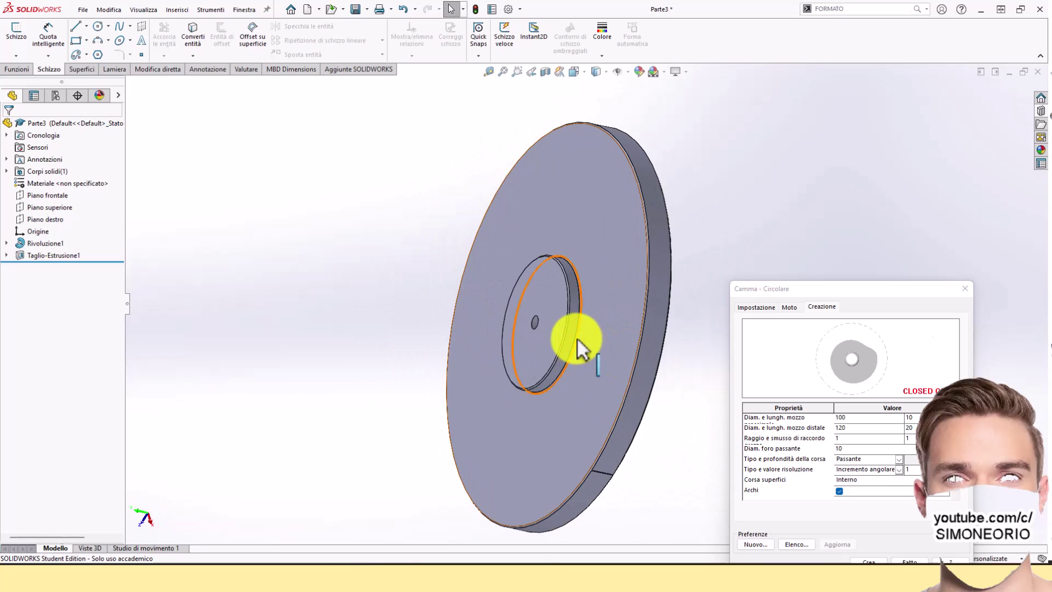
{"action": "scroll", "coordinate": [573, 329], "scroll_direction": "down", "scroll_amount": 2}
Step: Select the hub edge, front face and rim to inspect the disc's diameters
{"action": "left_click", "coordinate": [566, 304]}
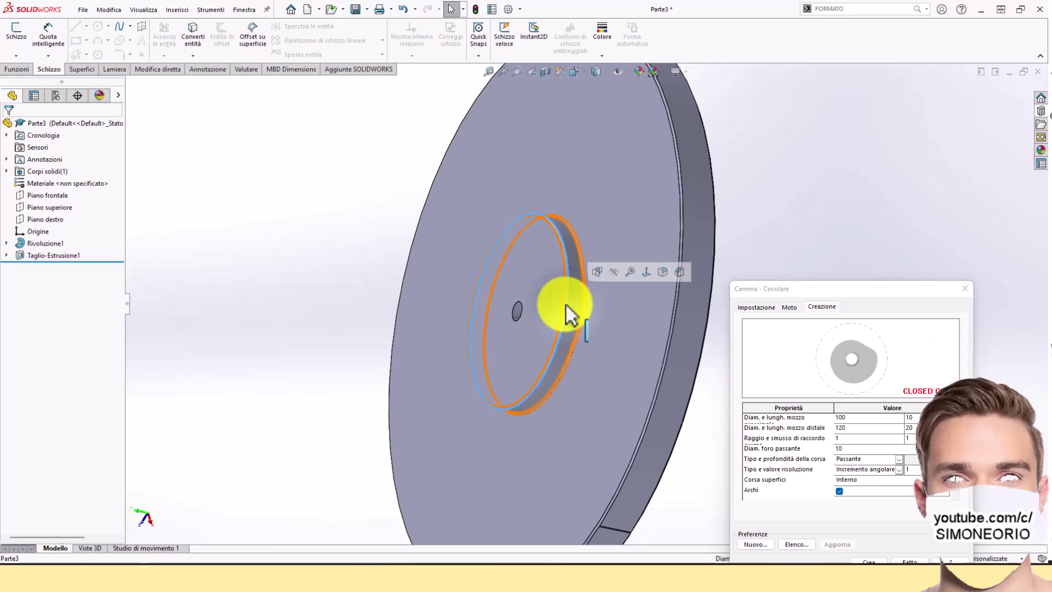
{"action": "left_click", "coordinate": [629, 340]}
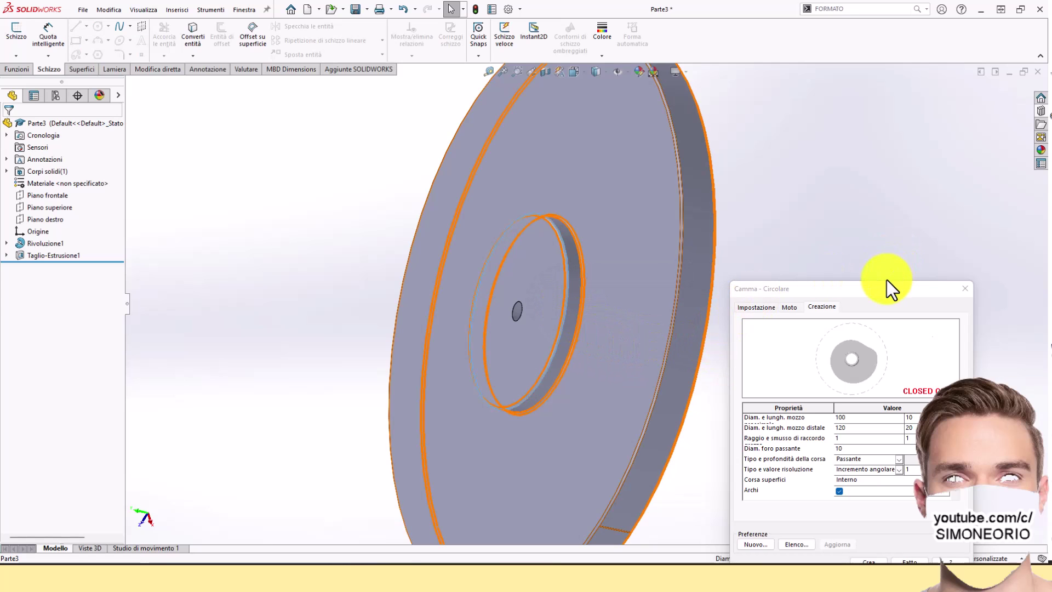
{"action": "left_click_drag", "start_coordinate": [872, 289], "coordinate": [991, 228]}
{"action": "left_click", "coordinate": [735, 348]}
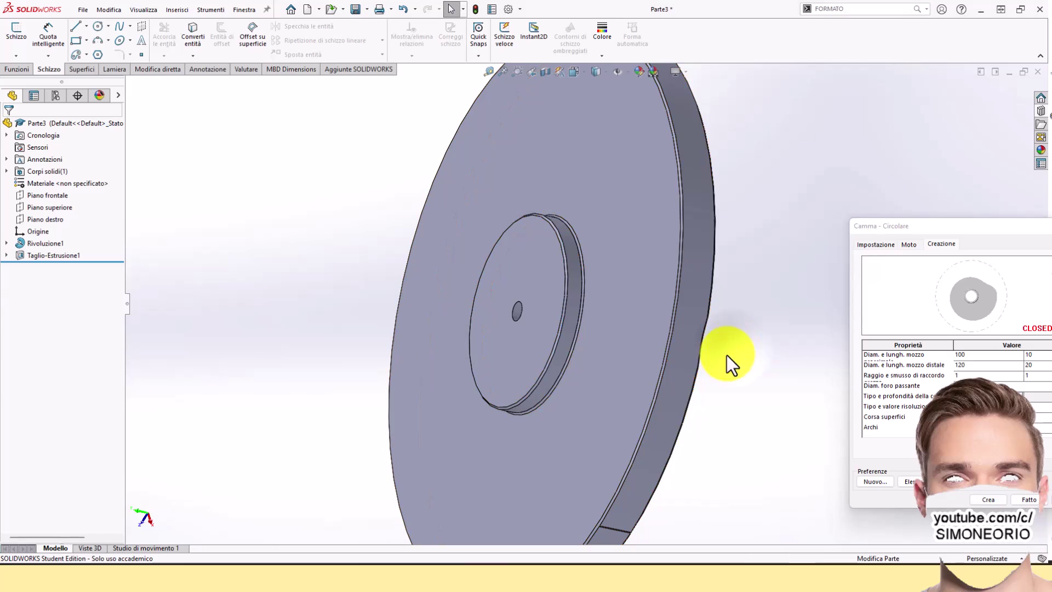
{"action": "left_click", "coordinate": [666, 343]}
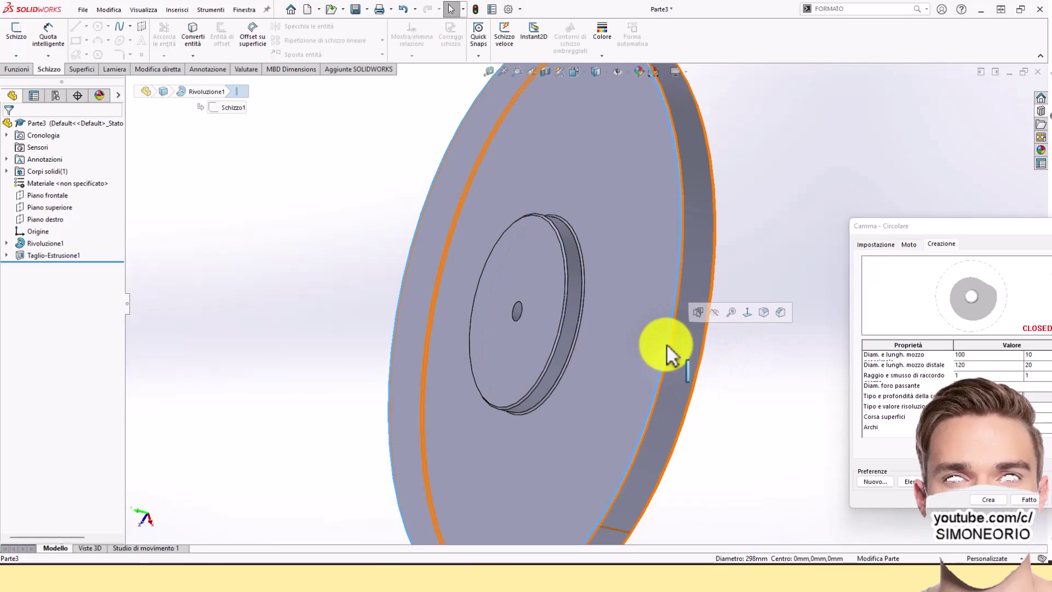
{"action": "key", "text": "f"}
{"action": "left_click", "coordinate": [657, 271]}
{"action": "scroll", "coordinate": [588, 301], "scroll_direction": "down", "scroll_amount": 3}
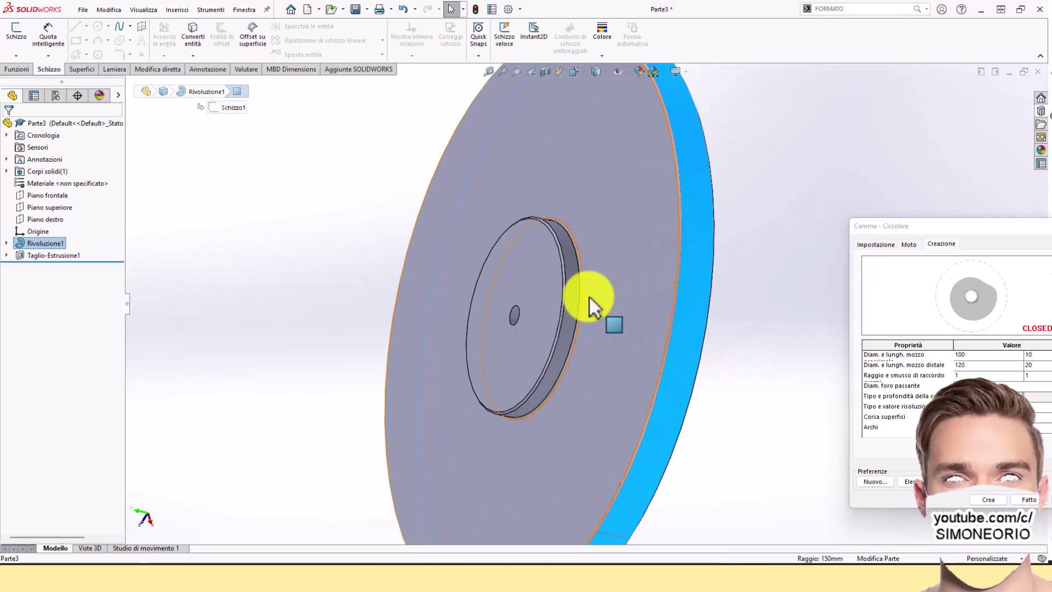
{"action": "scroll", "coordinate": [573, 299], "scroll_direction": "down", "scroll_amount": 1}
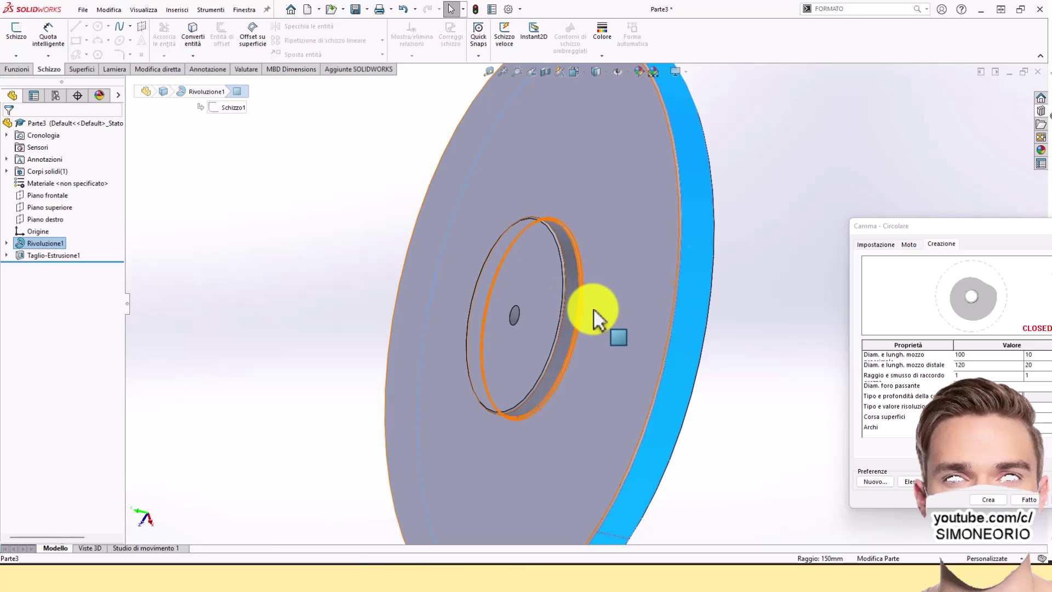
{"action": "left_click", "coordinate": [567, 302]}
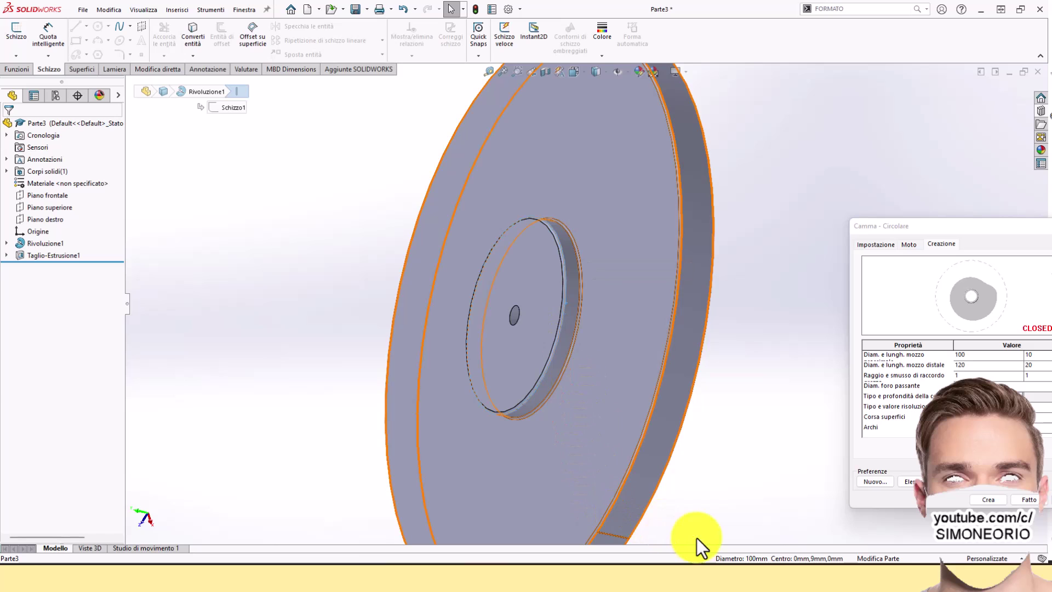
Step: Check the disc edge diameter and the 20 mm thickness from an edge-on view
{"action": "left_click_drag", "start_coordinate": [956, 229], "coordinate": [835, 76]}
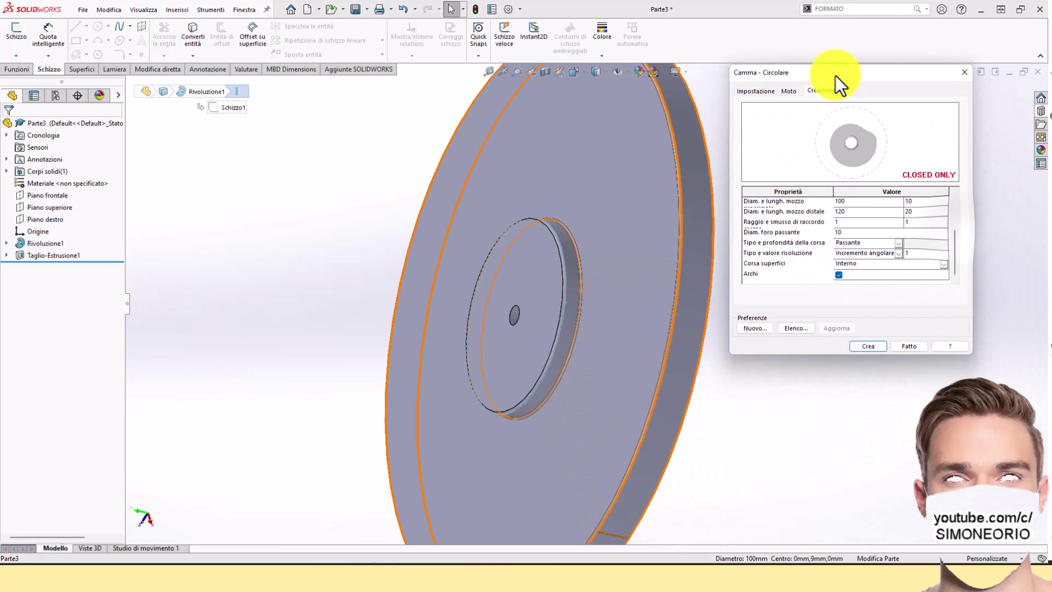
{"action": "left_click", "coordinate": [664, 388]}
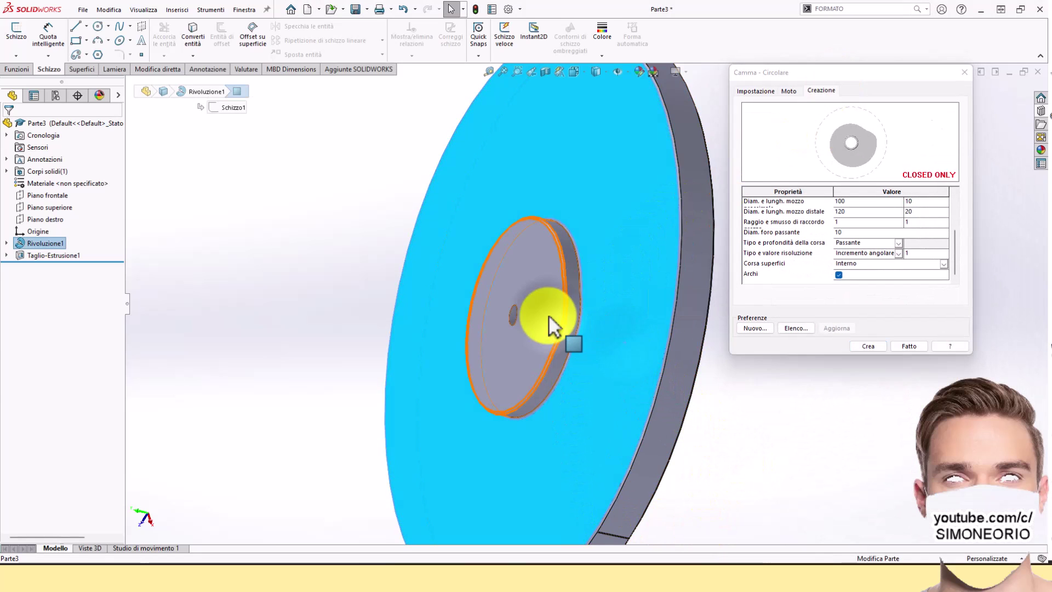
{"action": "left_click", "coordinate": [703, 439]}
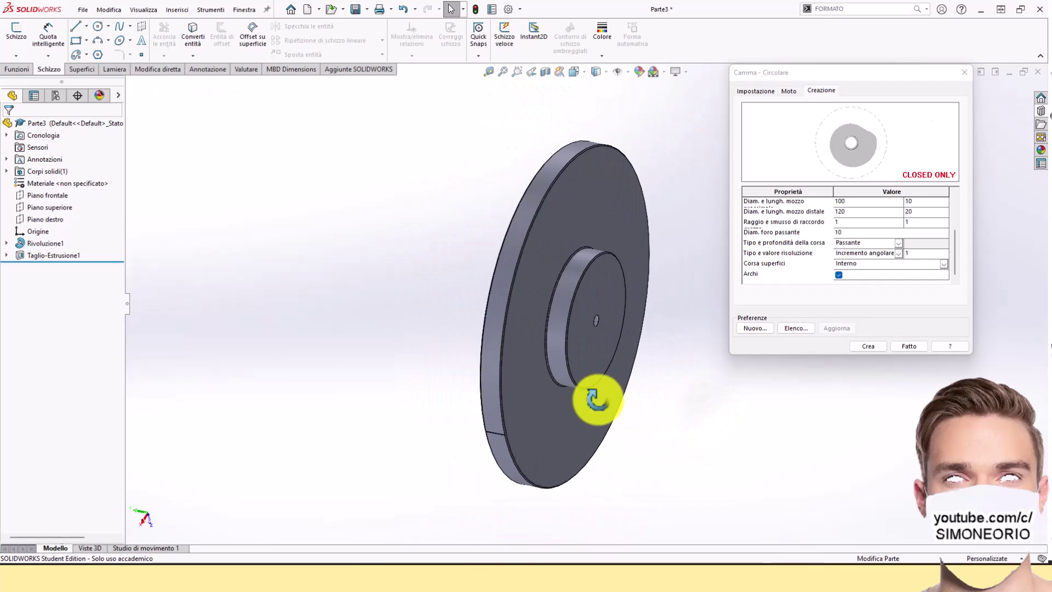
{"action": "scroll", "coordinate": [636, 294], "scroll_direction": "down", "scroll_amount": 3}
{"action": "scroll", "coordinate": [666, 302], "scroll_direction": "down", "scroll_amount": 3}
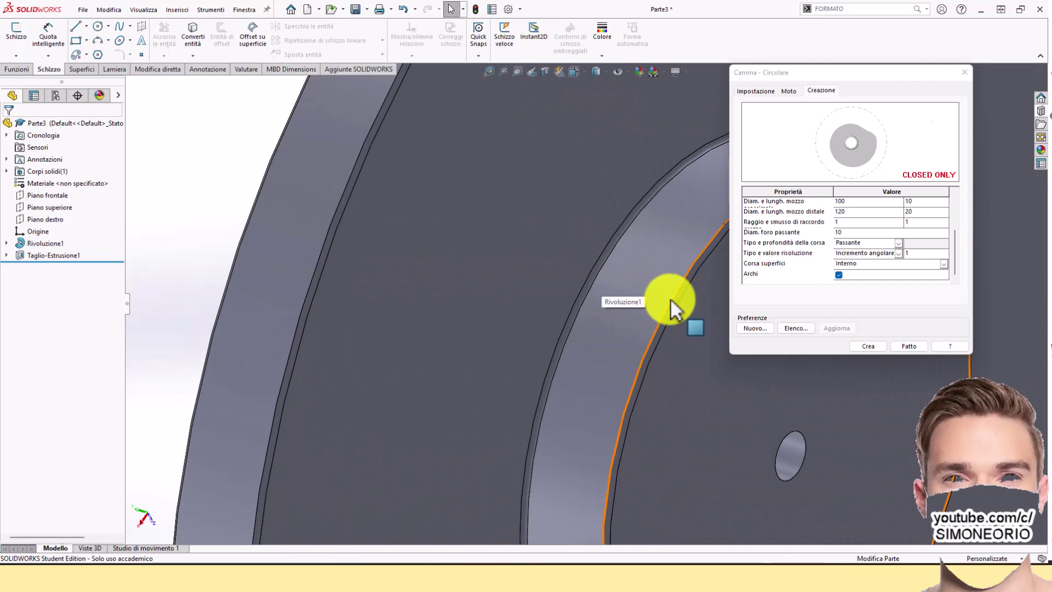
{"action": "left_click", "coordinate": [670, 298]}
{"action": "scroll", "coordinate": [659, 343], "scroll_direction": "up", "scroll_amount": 3}
{"action": "scroll", "coordinate": [659, 339], "scroll_direction": "up", "scroll_amount": 1}
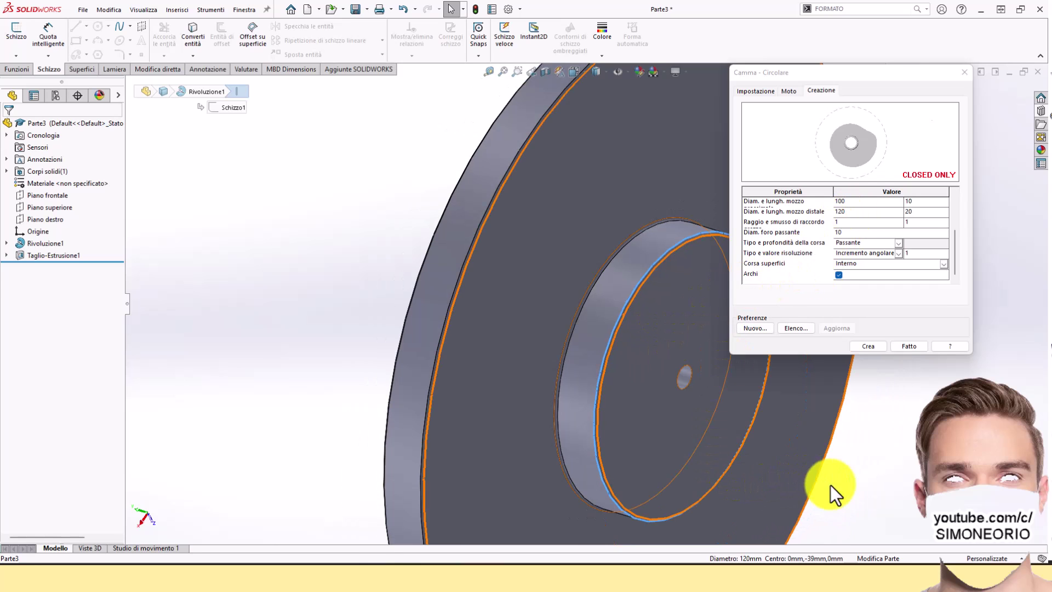
{"action": "left_click", "coordinate": [673, 430]}
{"action": "left_click", "coordinate": [538, 367], "text": "ctrl"}
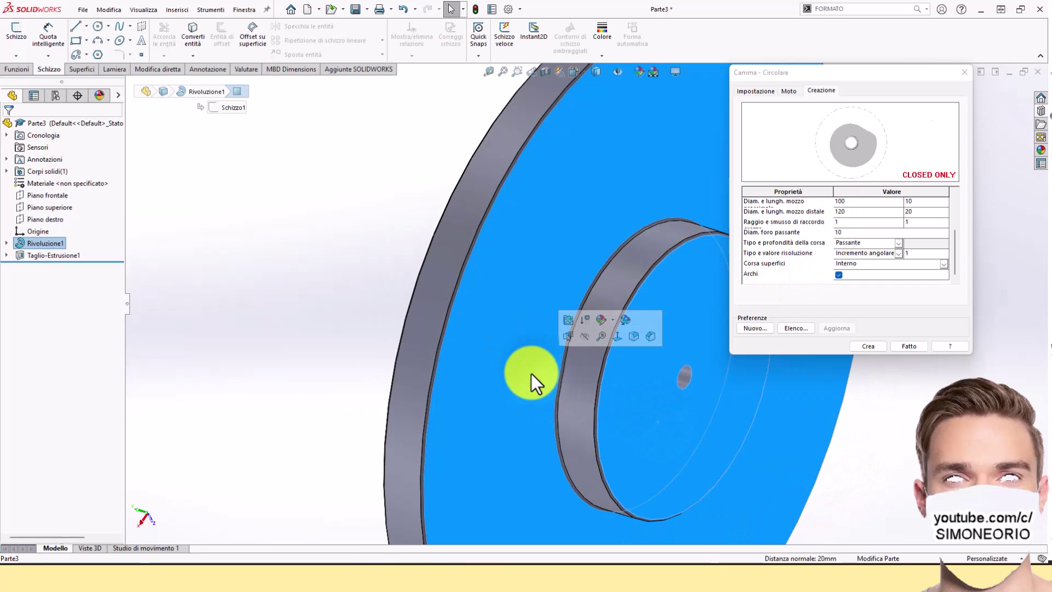
{"action": "mouse_move", "coordinate": [538, 390]}
{"action": "middle_mouse_down"}
{"action": "mouse_move", "coordinate": [639, 371]}
{"action": "mouse_move", "coordinate": [665, 404]}
{"action": "middle_mouse_up"}
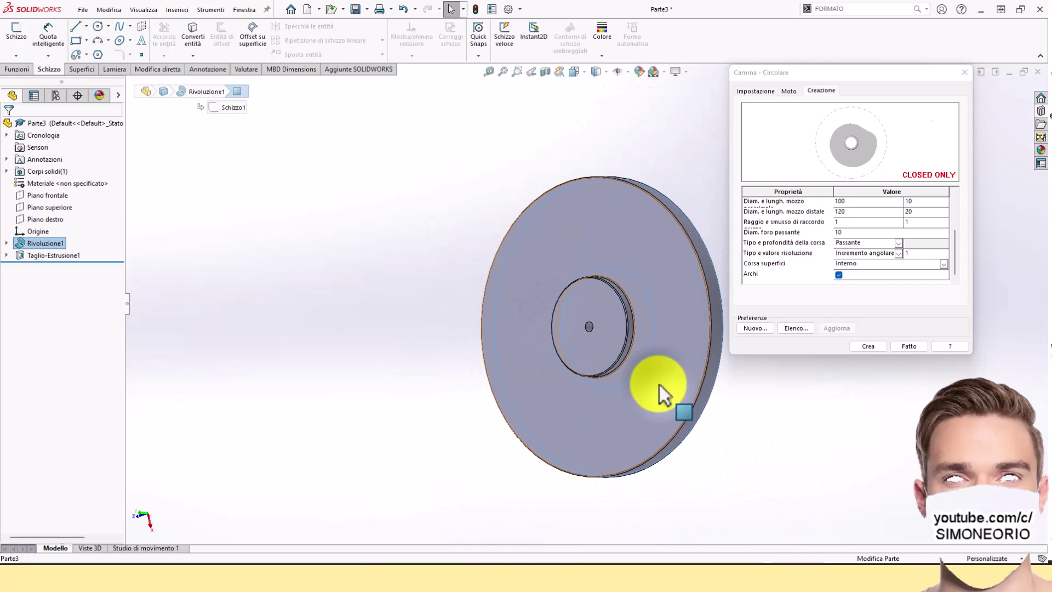
{"action": "left_click", "coordinate": [661, 390]}
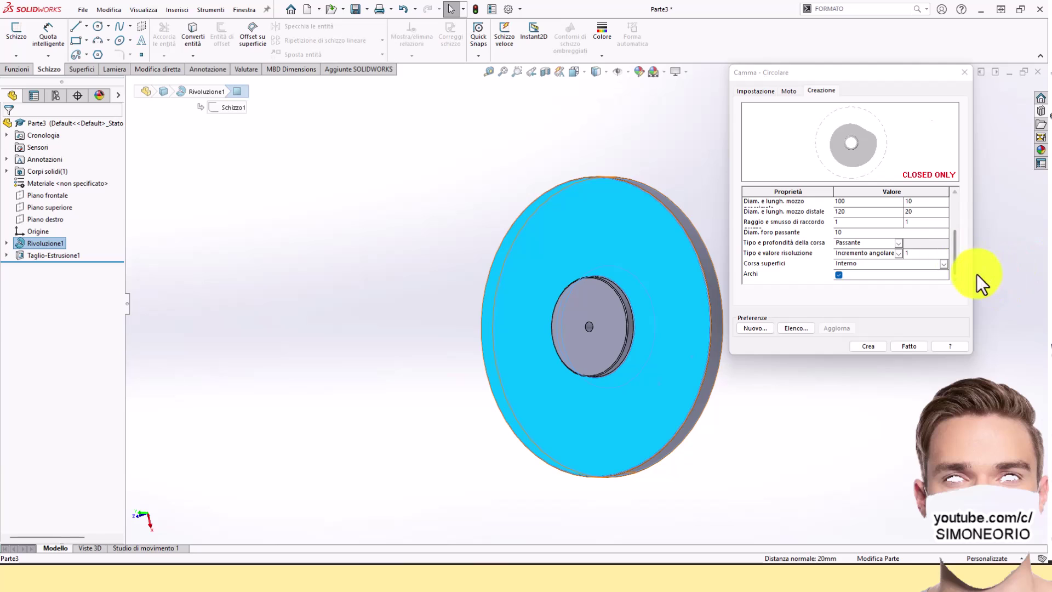
{"action": "left_click_drag", "start_coordinate": [957, 257], "coordinate": [967, 208]}
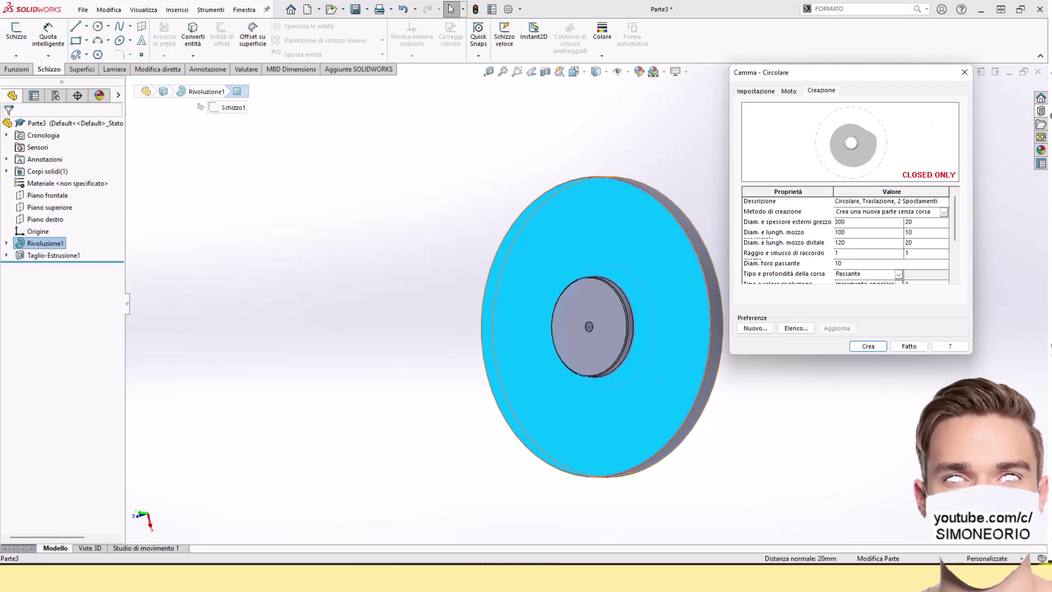
{"action": "middle_click_drag", "start_coordinate": [575, 234], "coordinate": [599, 284]}
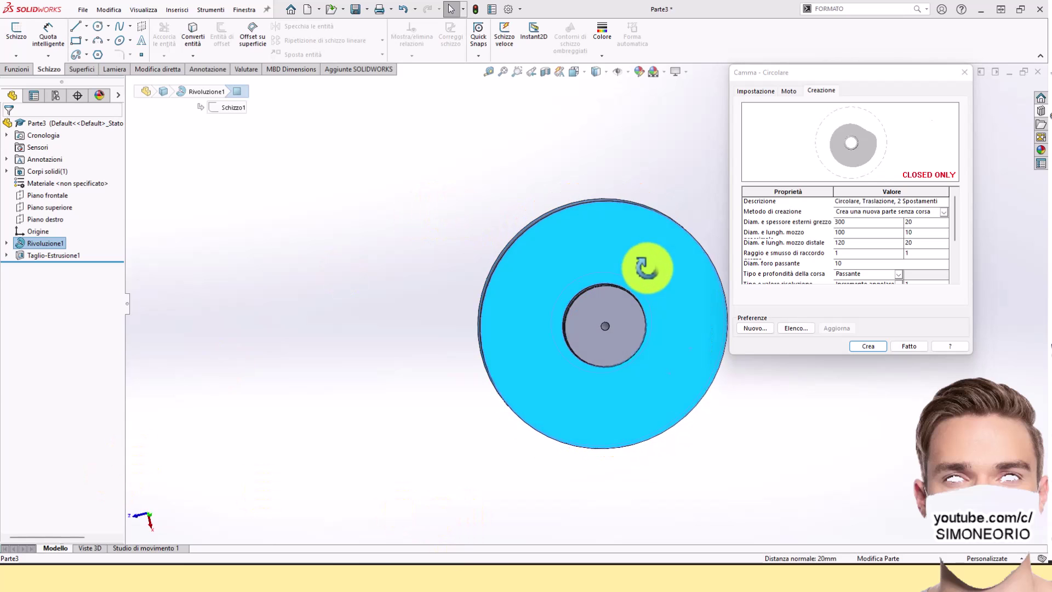
{"action": "key", "text": "Escape"}
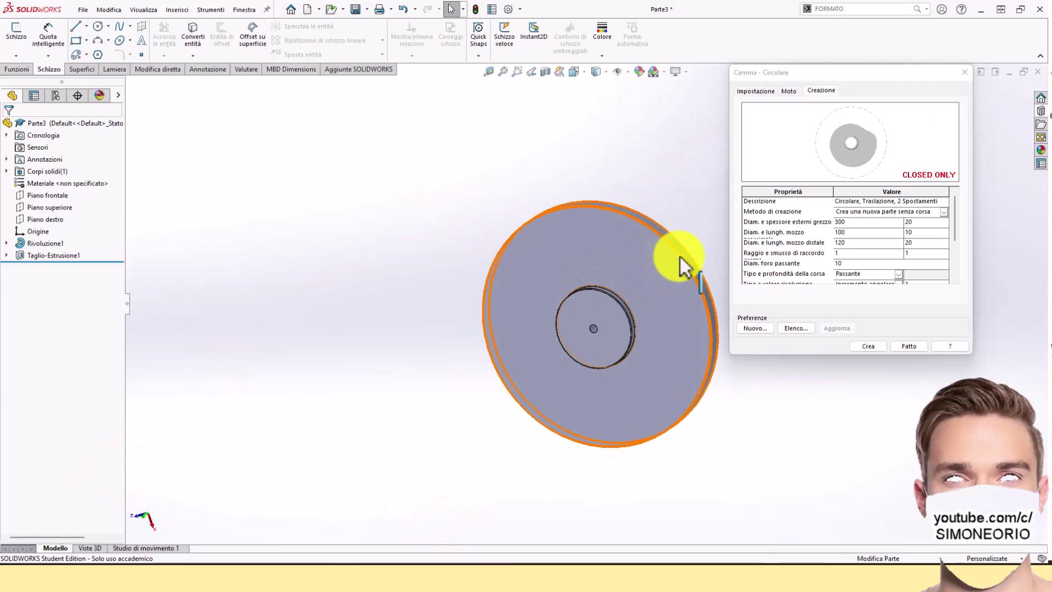
{"action": "left_click", "coordinate": [688, 268]}
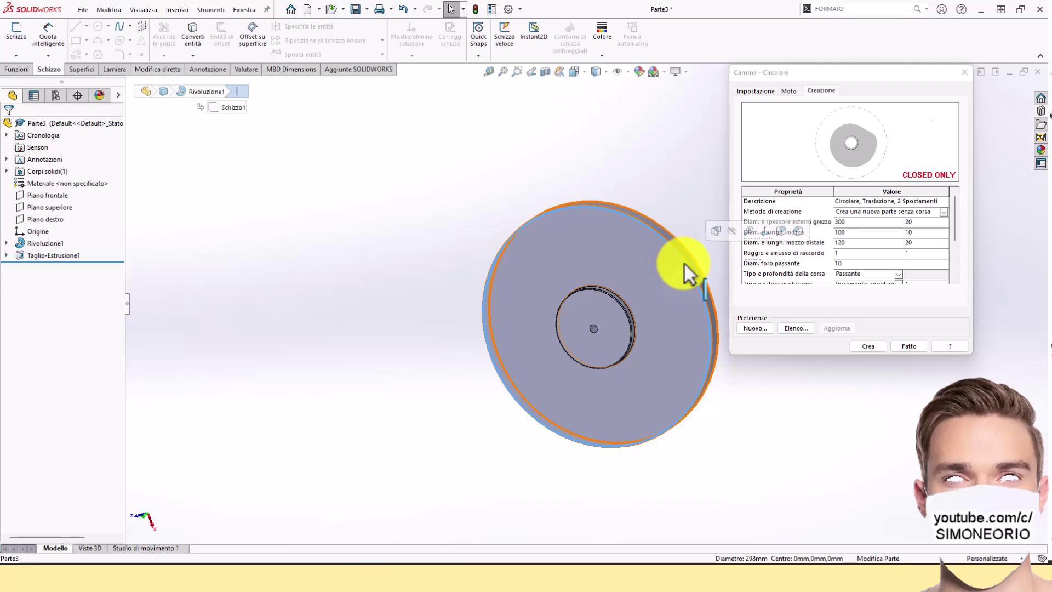
{"action": "middle_click_drag", "start_coordinate": [688, 268], "coordinate": [674, 557]}
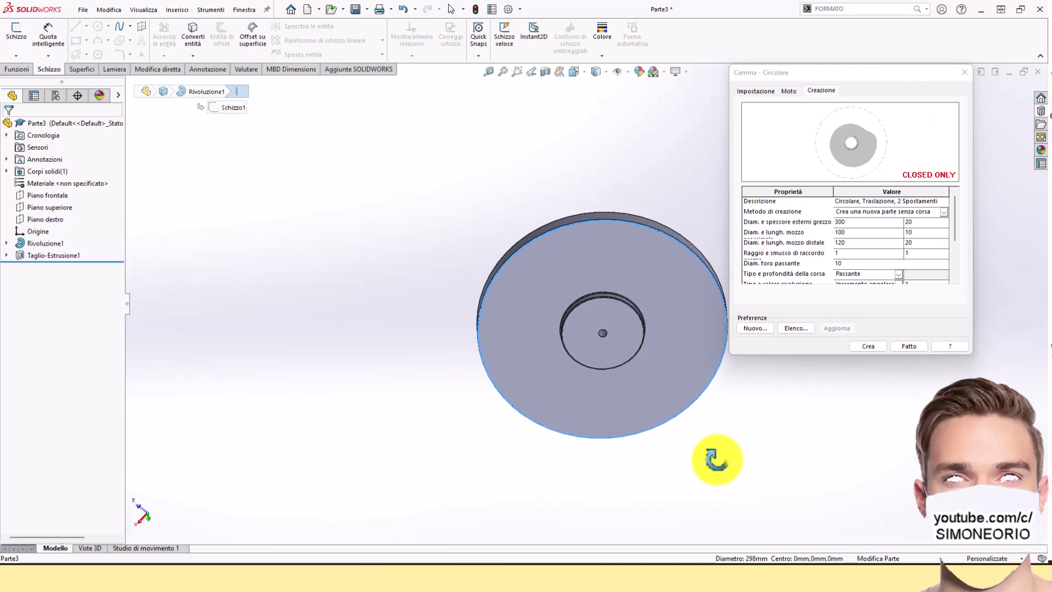
{"action": "left_click", "coordinate": [544, 421]}
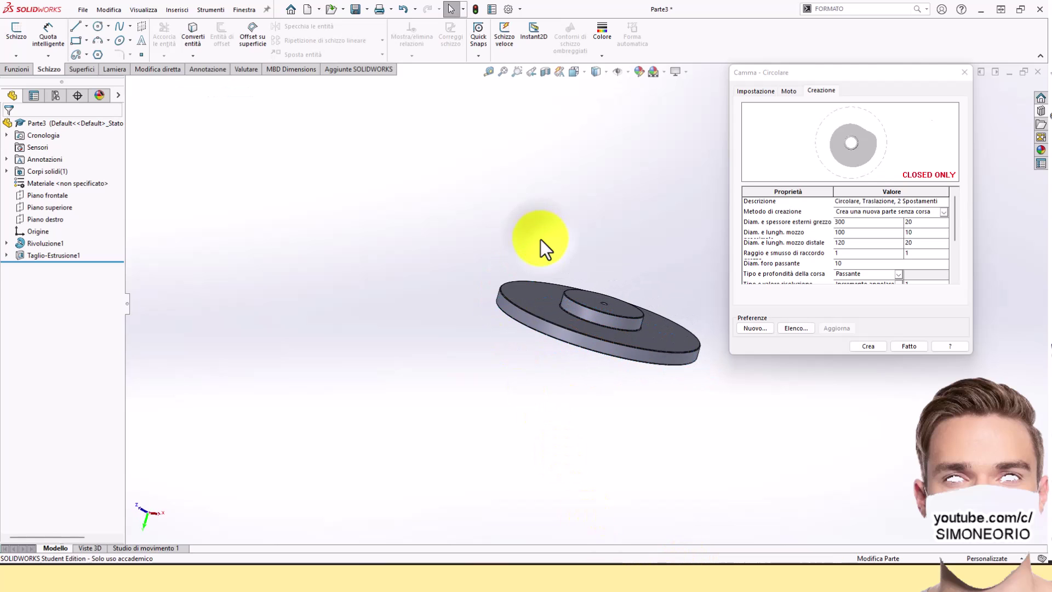
{"action": "middle_click_drag", "start_coordinate": [540, 239], "coordinate": [538, 321]}
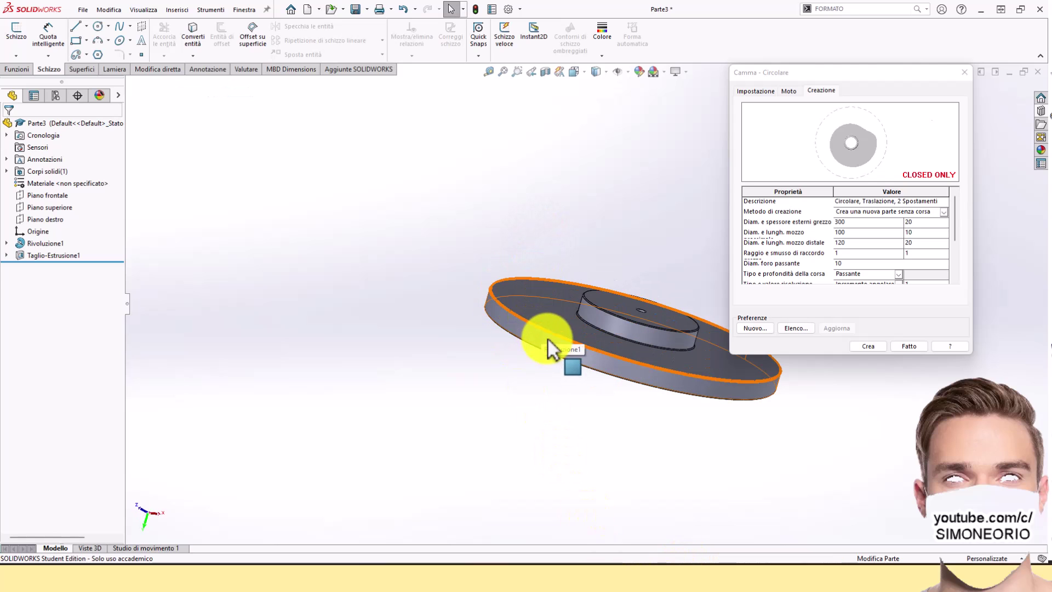
{"action": "left_click", "coordinate": [549, 340]}
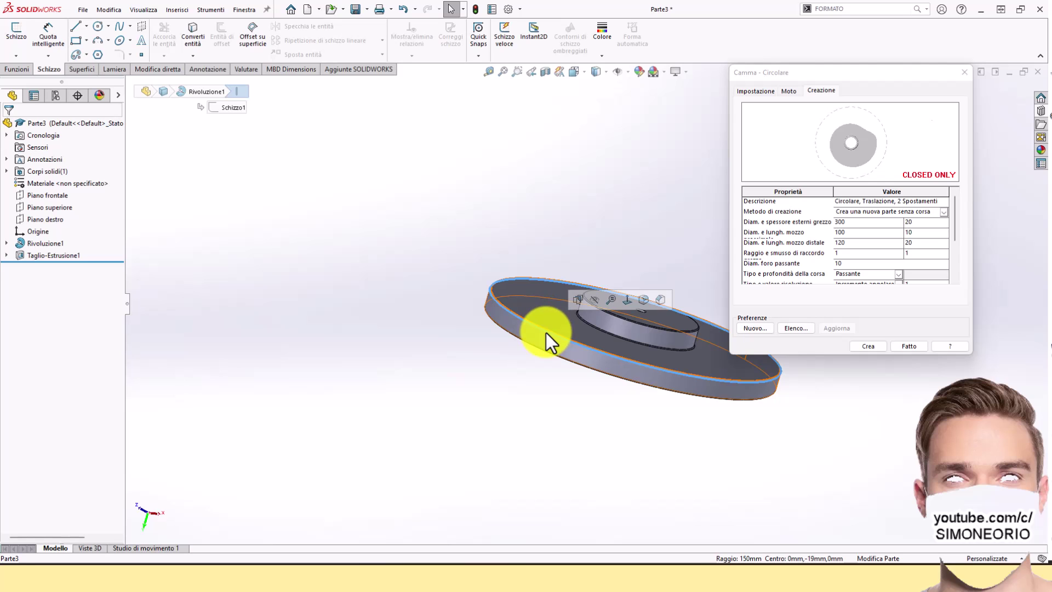
{"action": "mouse_move", "coordinate": [546, 334]}
{"action": "middle_mouse_down"}
{"action": "mouse_move", "coordinate": [604, 192]}
{"action": "mouse_move", "coordinate": [595, 148]}
{"action": "middle_mouse_up"}
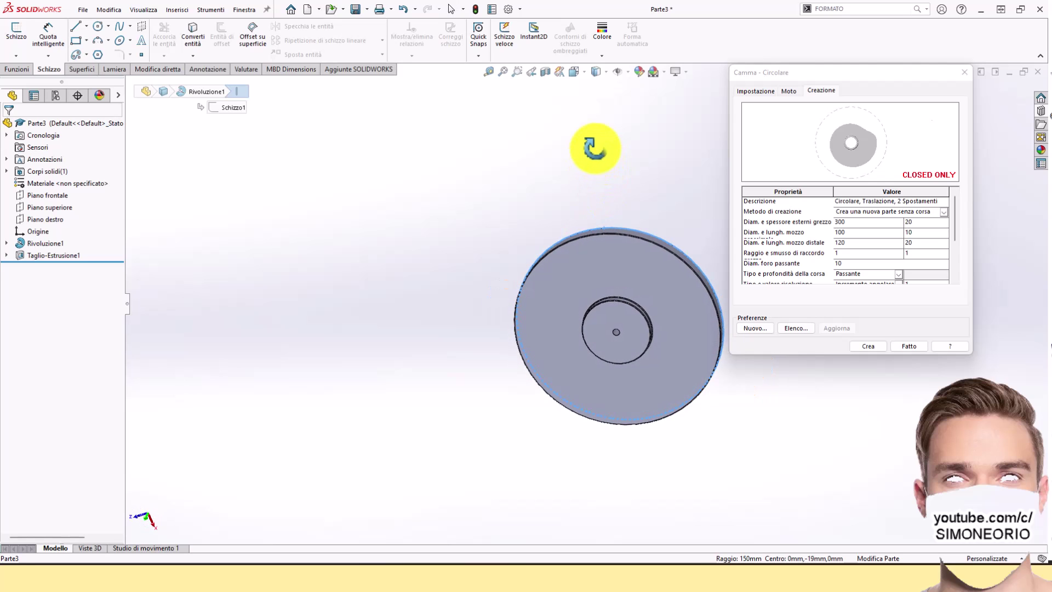
{"action": "key", "text": "Escape"}
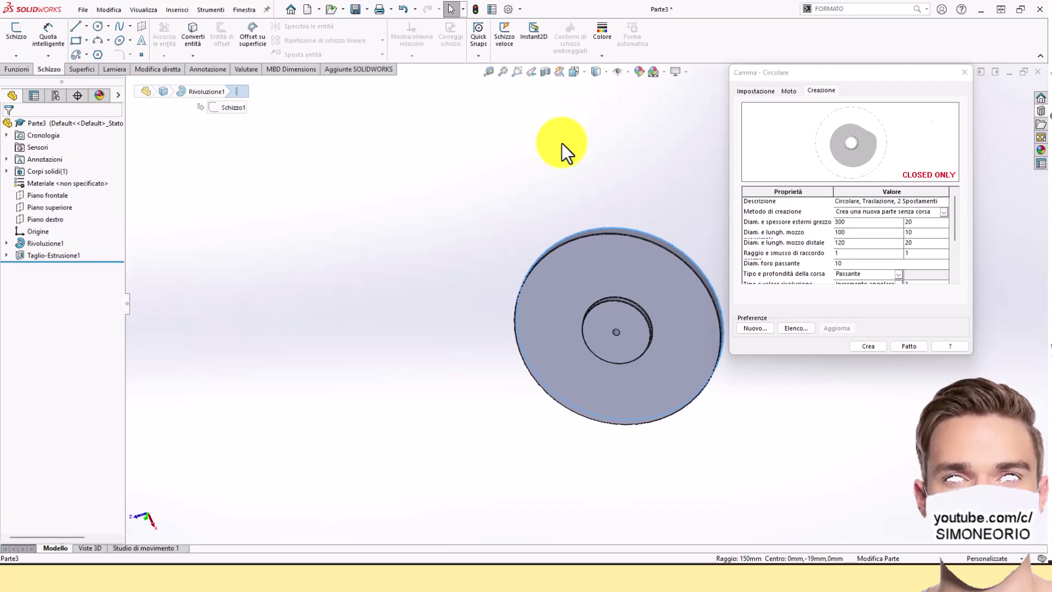
Step: Change the outer diameter to 600 and generate the second cam as Parte4
{"action": "left_click", "coordinate": [855, 224]}
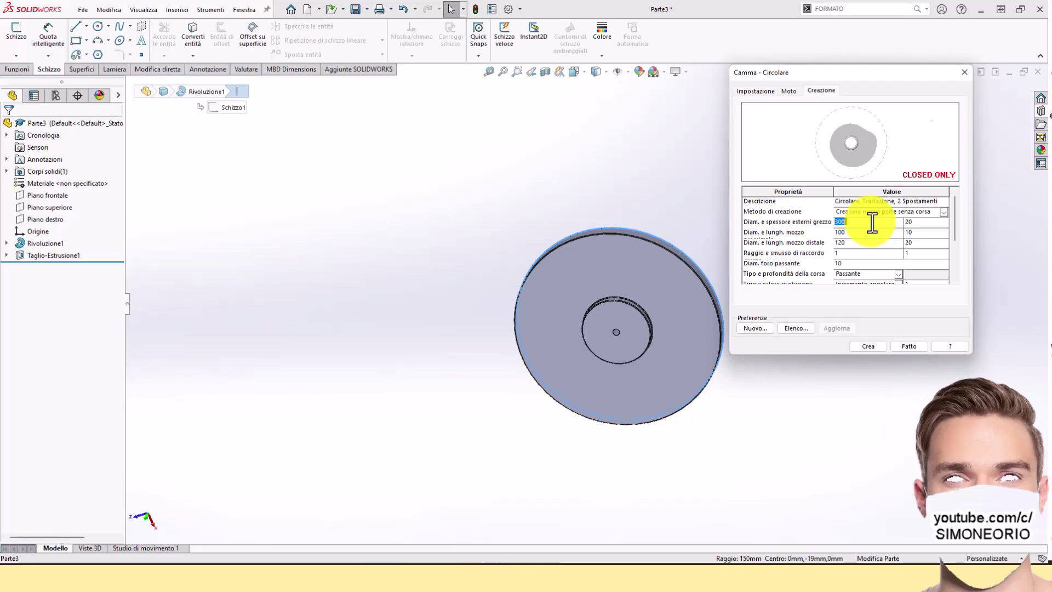
{"action": "type", "text": "6"}
{"action": "left_click", "coordinate": [870, 344]}
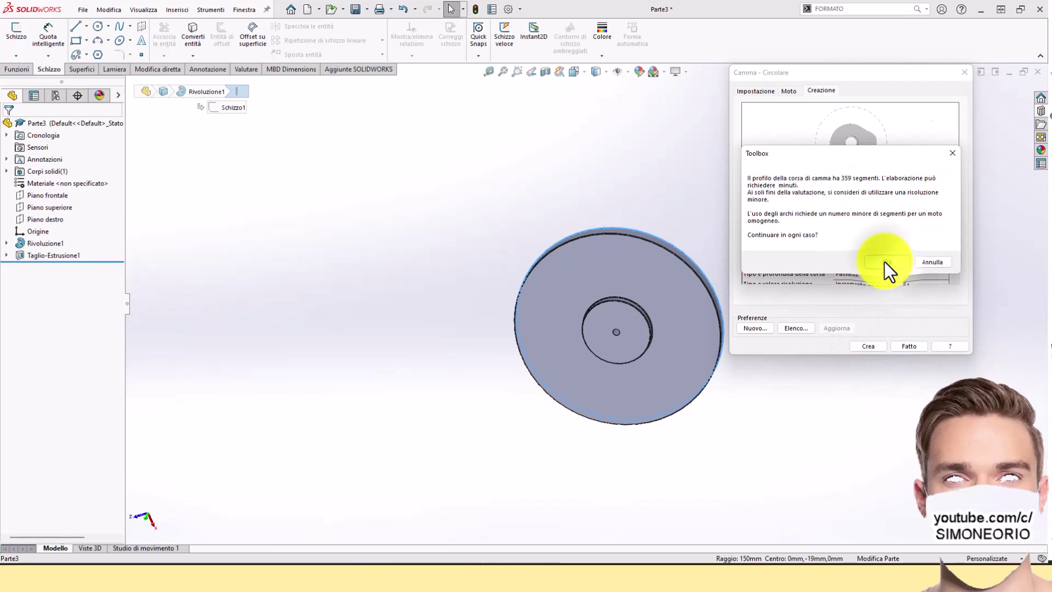
{"action": "left_click", "coordinate": [884, 262]}
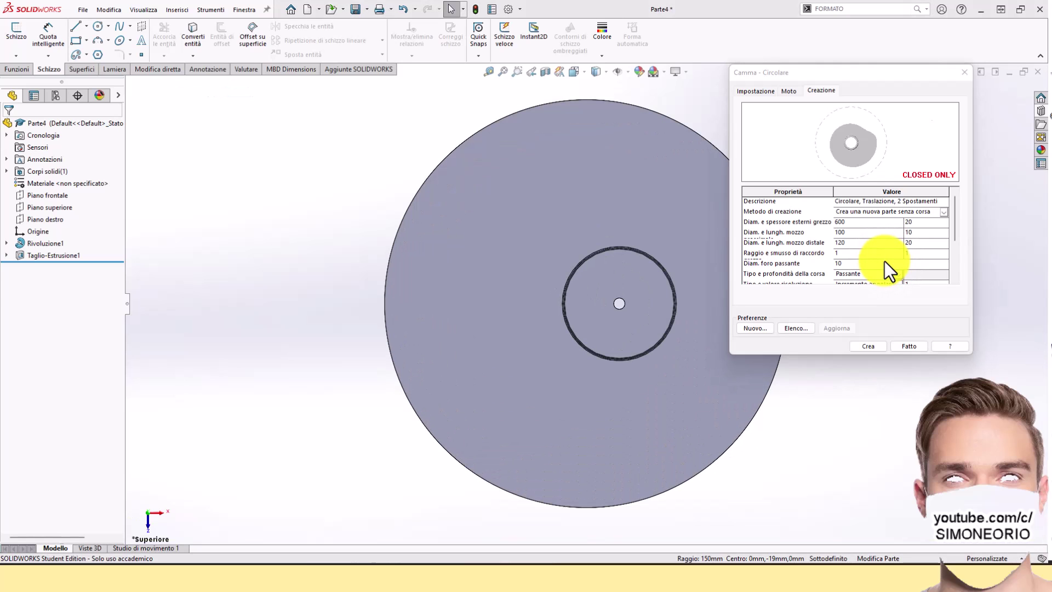
{"action": "scroll", "coordinate": [590, 275], "scroll_direction": "down", "scroll_amount": 2}
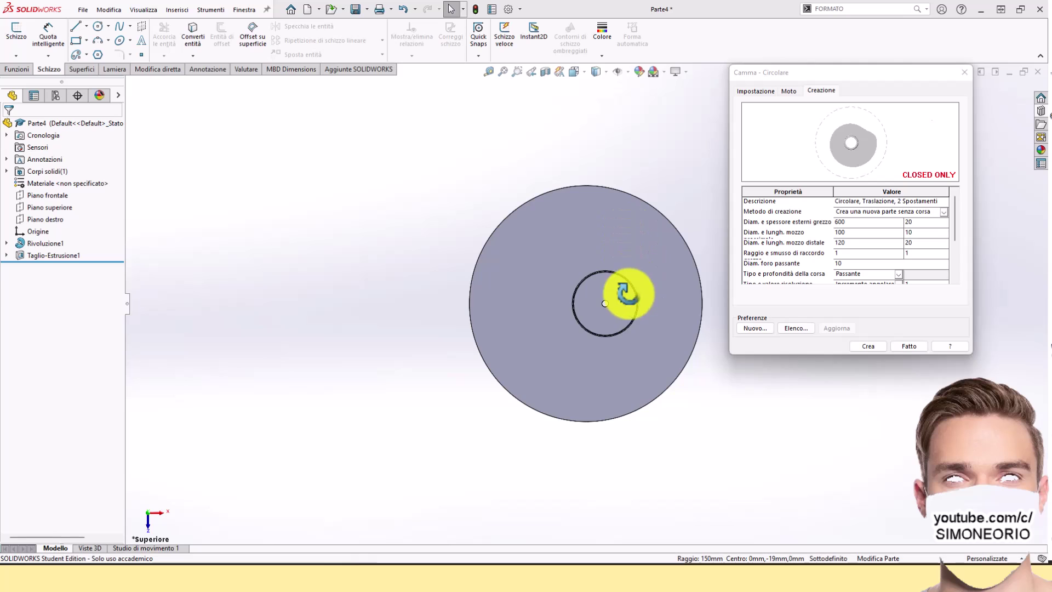
{"action": "middle_click_drag", "start_coordinate": [627, 293], "coordinate": [647, 336]}
{"action": "scroll", "coordinate": [631, 289], "scroll_direction": "up", "scroll_amount": 2}
{"action": "scroll", "coordinate": [600, 259], "scroll_direction": "up", "scroll_amount": 3}
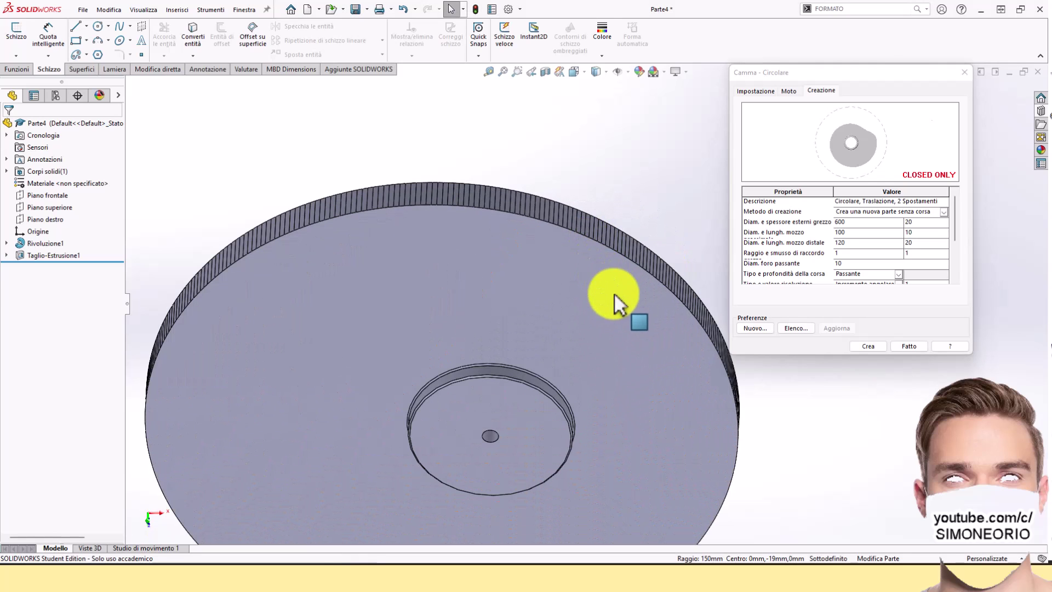
{"action": "left_click", "coordinate": [670, 288]}
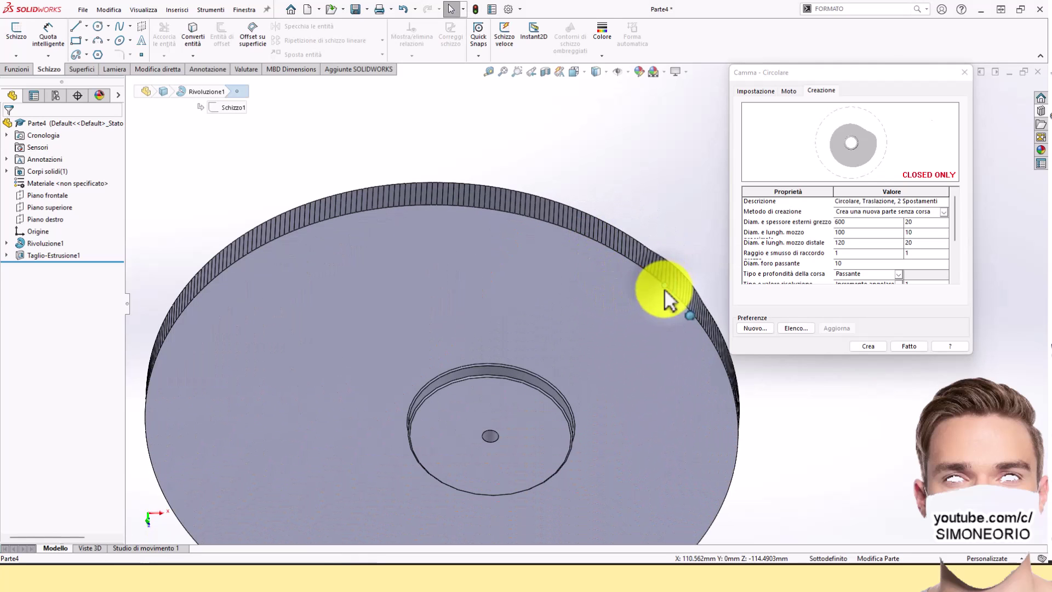
{"action": "scroll", "coordinate": [556, 416], "scroll_direction": "down", "scroll_amount": 3}
{"action": "scroll", "coordinate": [634, 206], "scroll_direction": "down", "scroll_amount": 2}
{"action": "middle_click_drag", "start_coordinate": [634, 206], "coordinate": [631, 104]}
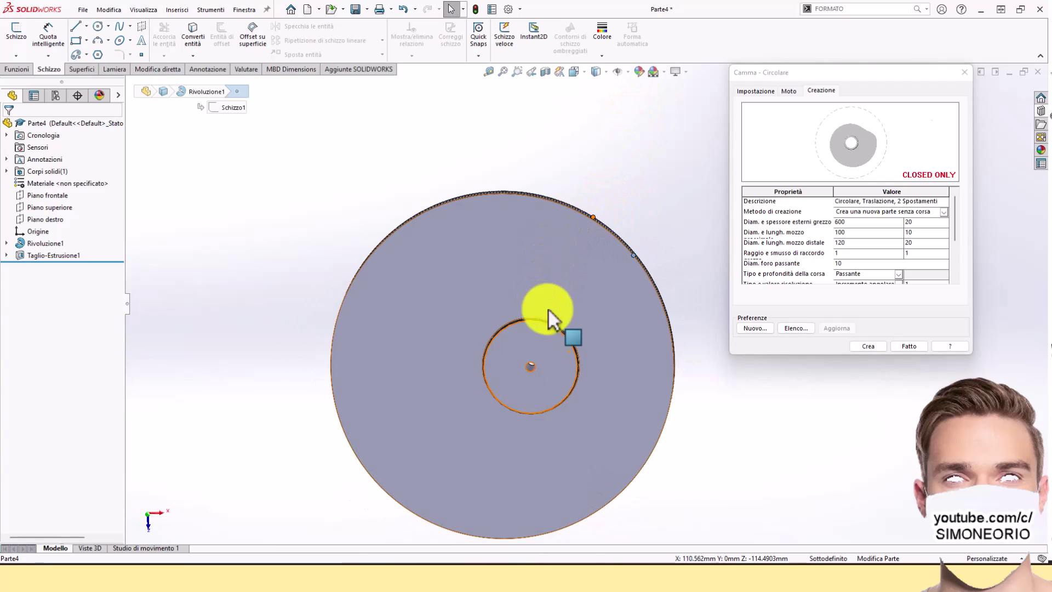
{"action": "scroll", "coordinate": [574, 337], "scroll_direction": "down", "scroll_amount": 2}
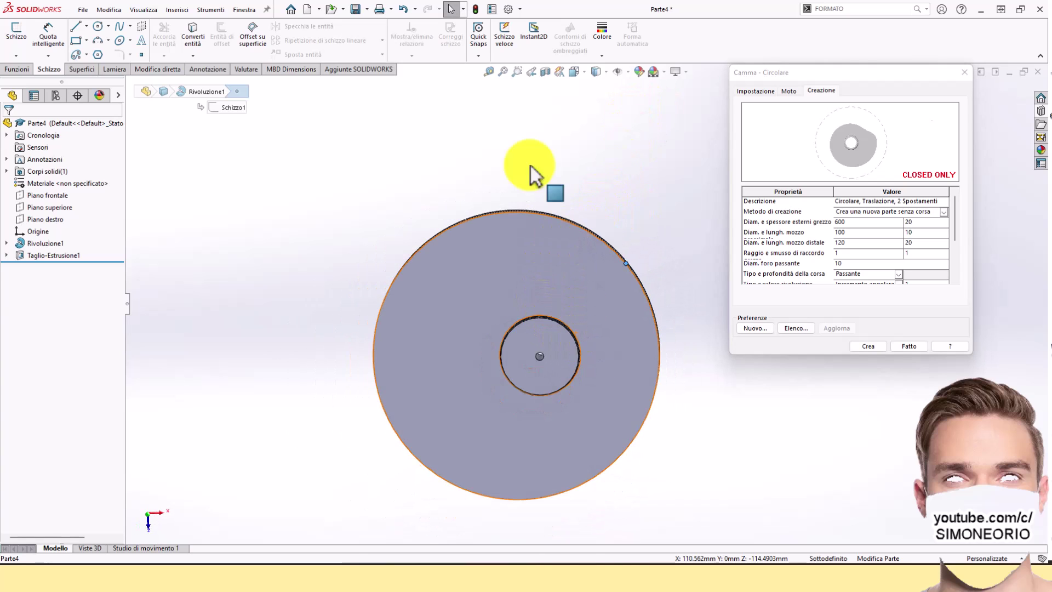
{"action": "left_click", "coordinate": [251, 18]}
Step: Tile the Parte4 and Parte3 windows vertically, move the Camma dialog aside, and tilt the Parte3 disc
{"action": "left_click", "coordinate": [292, 104]}
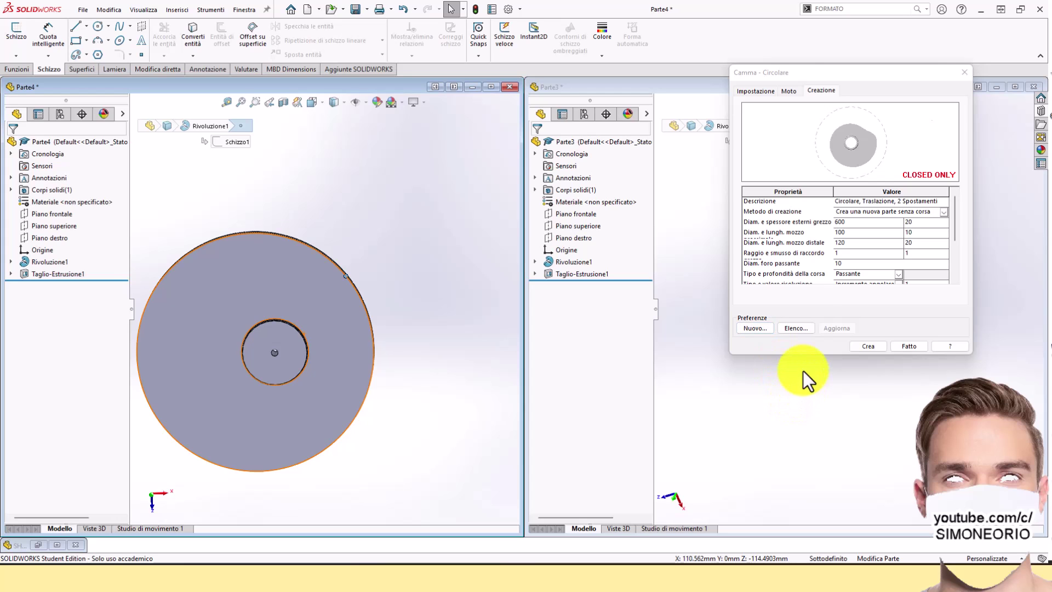
{"action": "left_click_drag", "start_coordinate": [870, 71], "coordinate": [445, 6]}
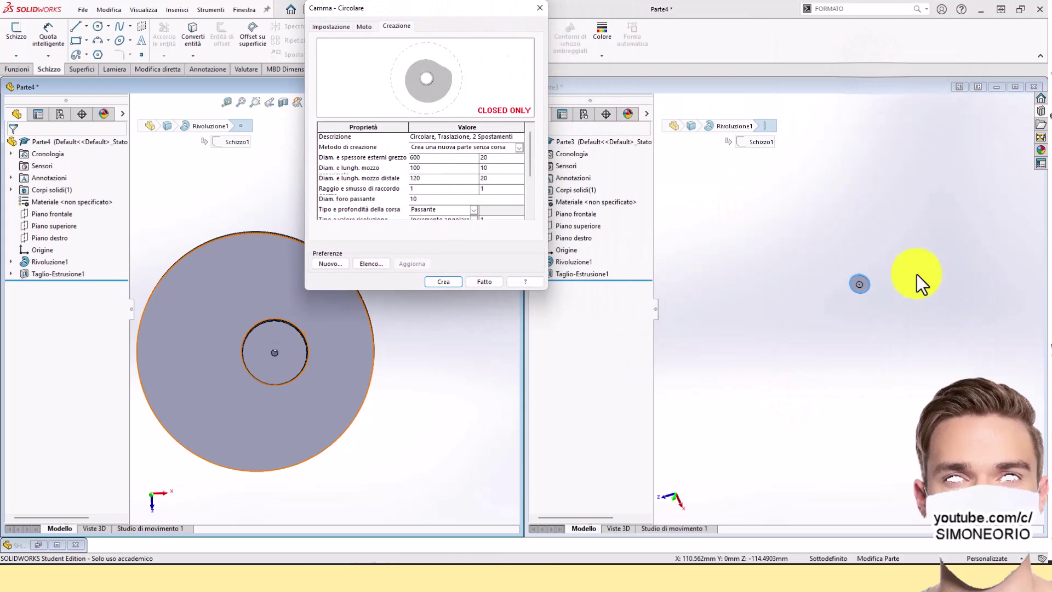
{"action": "scroll", "coordinate": [850, 311], "scroll_direction": "down", "scroll_amount": 5}
{"action": "scroll", "coordinate": [851, 312], "scroll_direction": "down", "scroll_amount": 3}
{"action": "mouse_move", "coordinate": [810, 265]}
{"action": "middle_mouse_down"}
{"action": "mouse_move", "coordinate": [846, 207]}
{"action": "mouse_move", "coordinate": [783, 306]}
{"action": "mouse_move", "coordinate": [838, 263]}
{"action": "mouse_move", "coordinate": [851, 278]}
{"action": "mouse_move", "coordinate": [758, 301]}
{"action": "middle_mouse_up"}
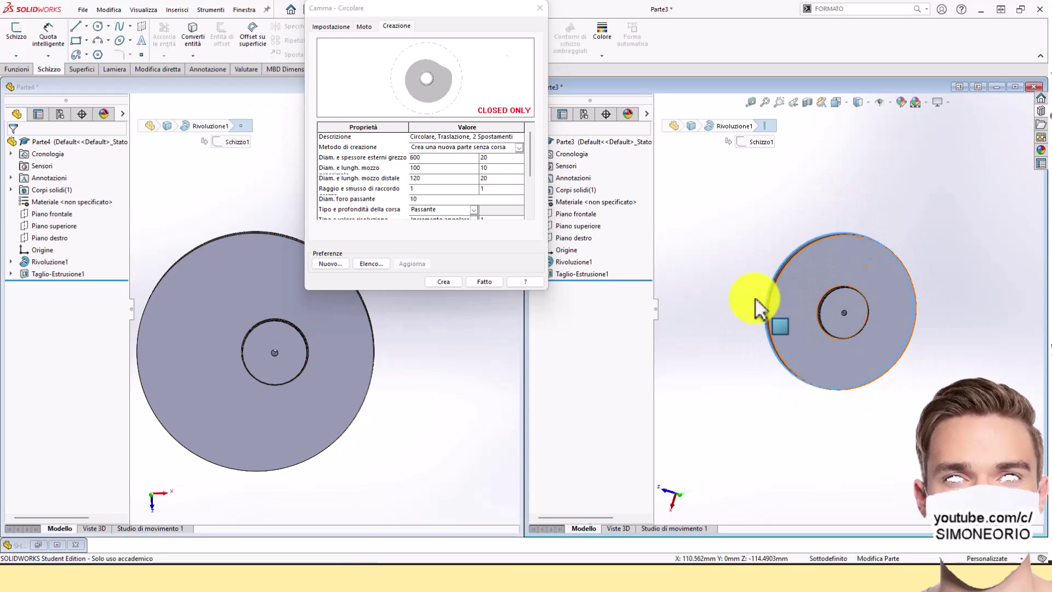
{"action": "left_click_drag", "start_coordinate": [473, 7], "coordinate": [861, 114]}
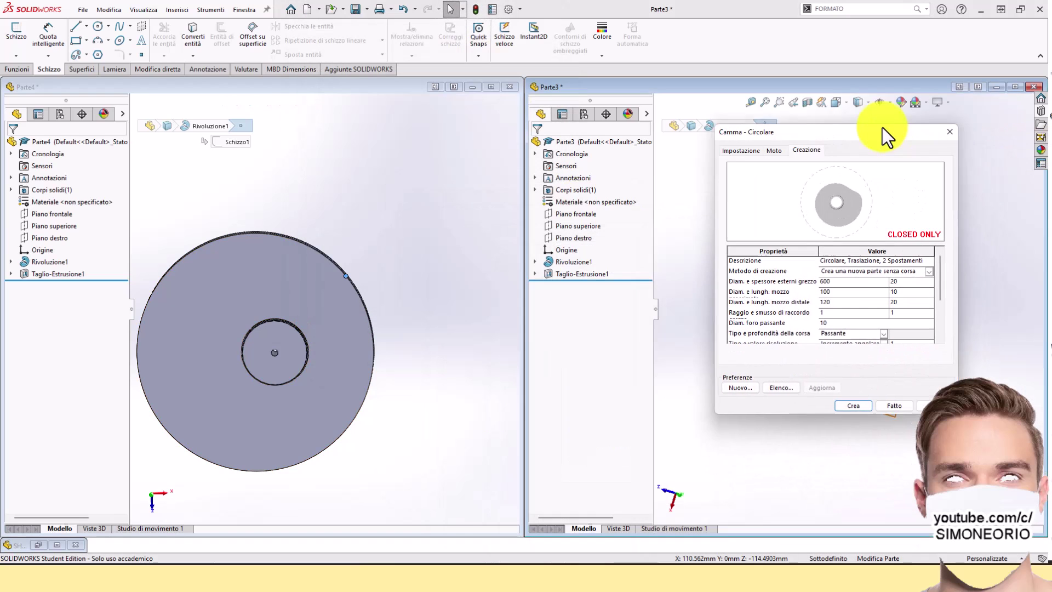
Step: Inspect Parte3's Rivoluzione1 profile sketch Schizzo1, closing the Camma dialog before exiting the sketch
{"action": "left_click", "coordinate": [533, 261]}
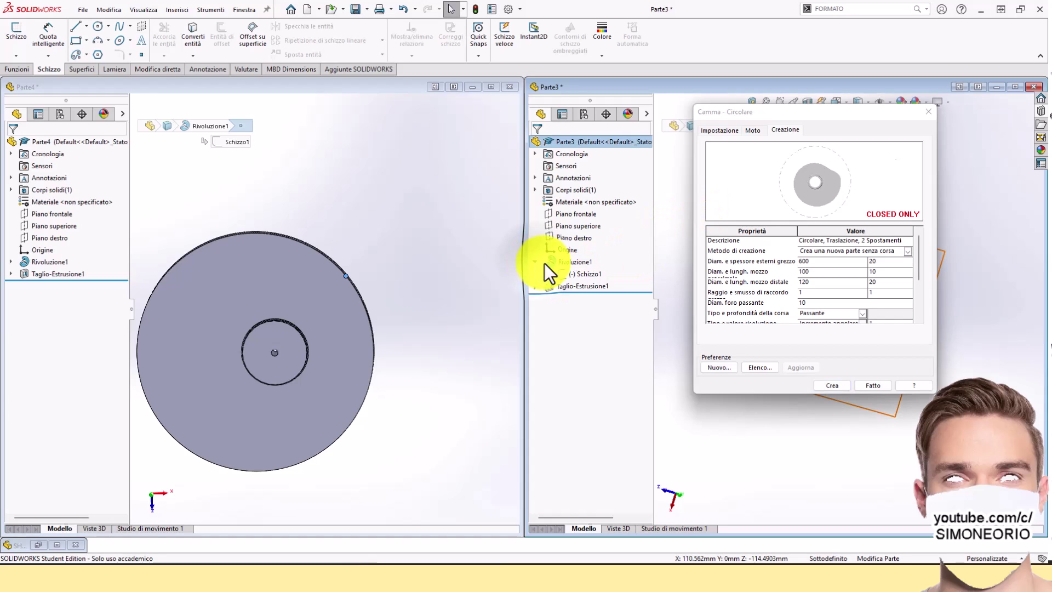
{"action": "left_click", "coordinate": [567, 273]}
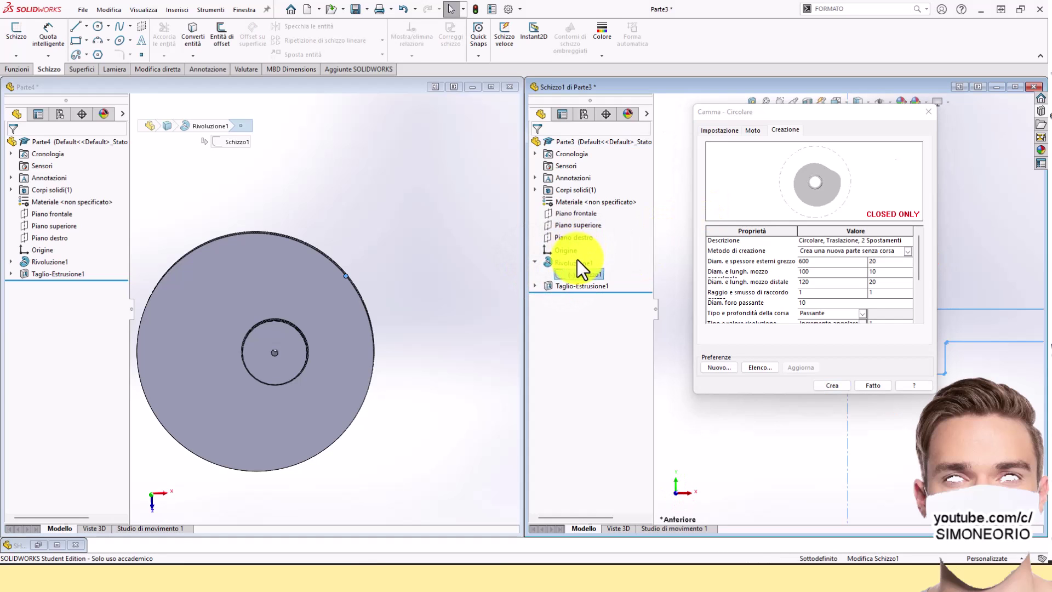
{"action": "left_click", "coordinate": [926, 113]}
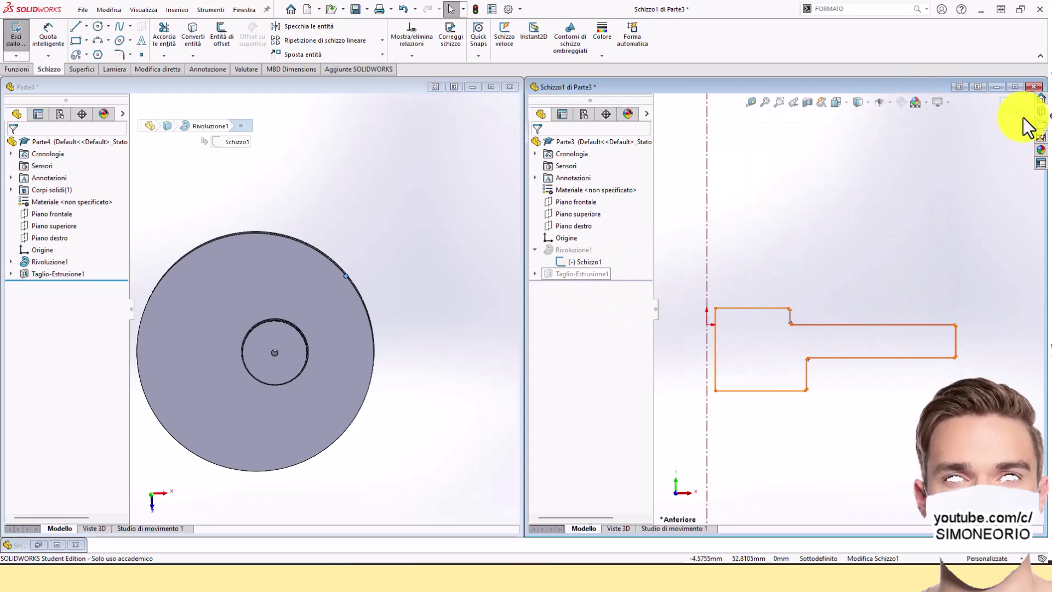
{"action": "left_click", "coordinate": [1008, 104]}
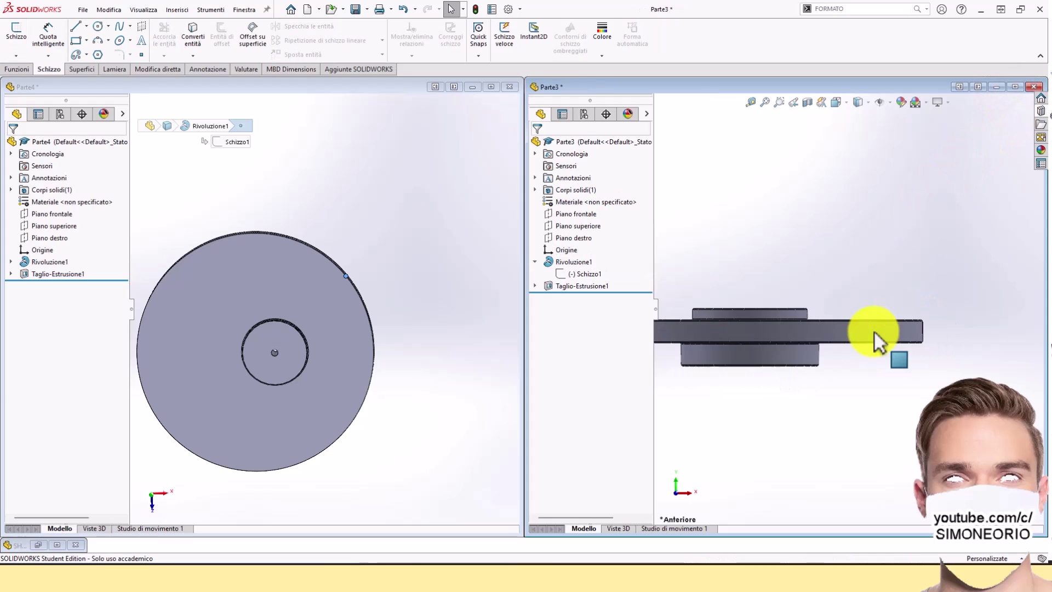
Step: Inspect Parte3's bore cut sketch Schizzo2 under Taglio-Estrusione1, then exit it
{"action": "left_click", "coordinate": [535, 285]}
{"action": "left_click", "coordinate": [562, 297]}
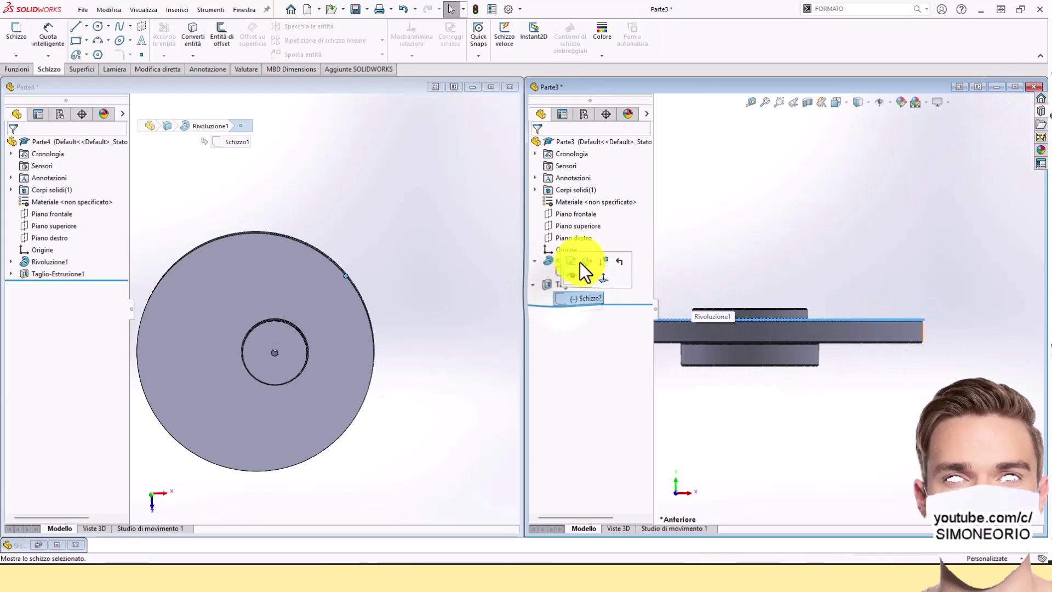
{"action": "left_click", "coordinate": [571, 263]}
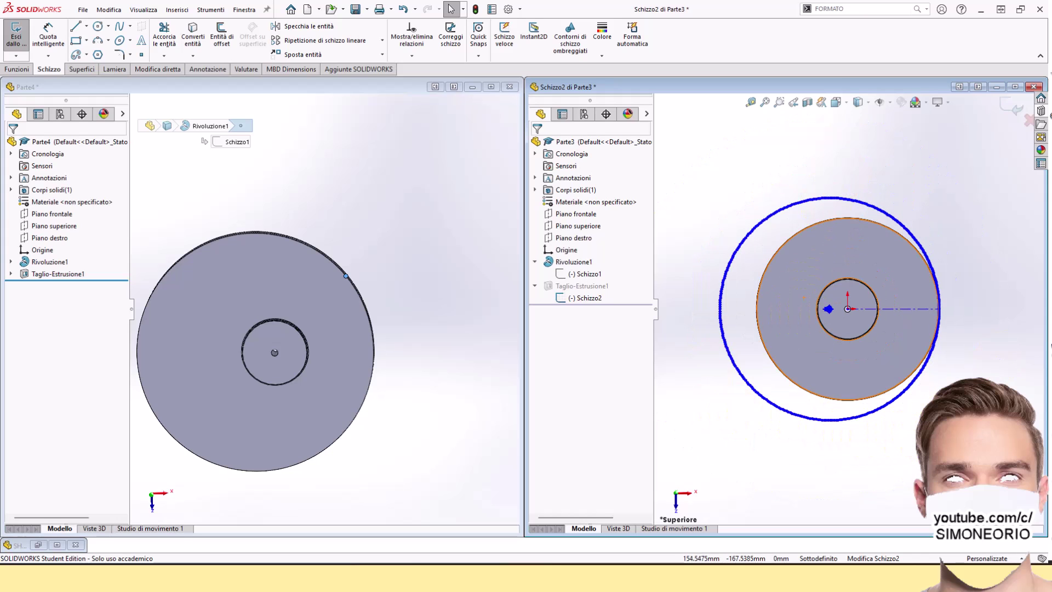
{"action": "left_click", "coordinate": [1004, 110]}
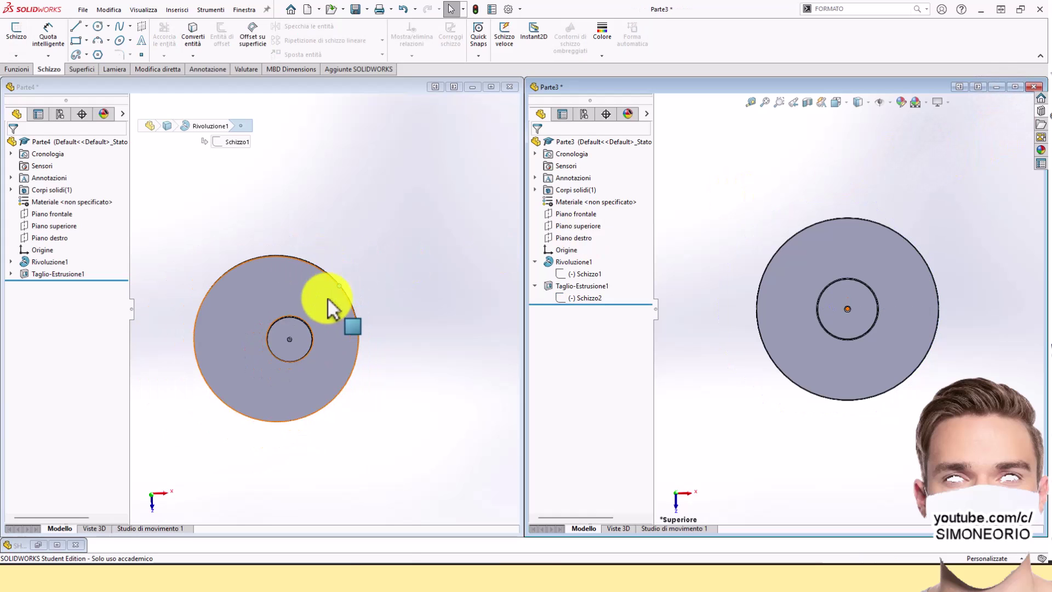
Step: Tilt the Parte4 disc and edit Schizzo2 under its Taglio-Estrusione1 feature
{"action": "mouse_move", "coordinate": [251, 345]}
{"action": "middle_mouse_down"}
{"action": "mouse_move", "coordinate": [247, 292]}
{"action": "mouse_move", "coordinate": [234, 329]}
{"action": "middle_mouse_up"}
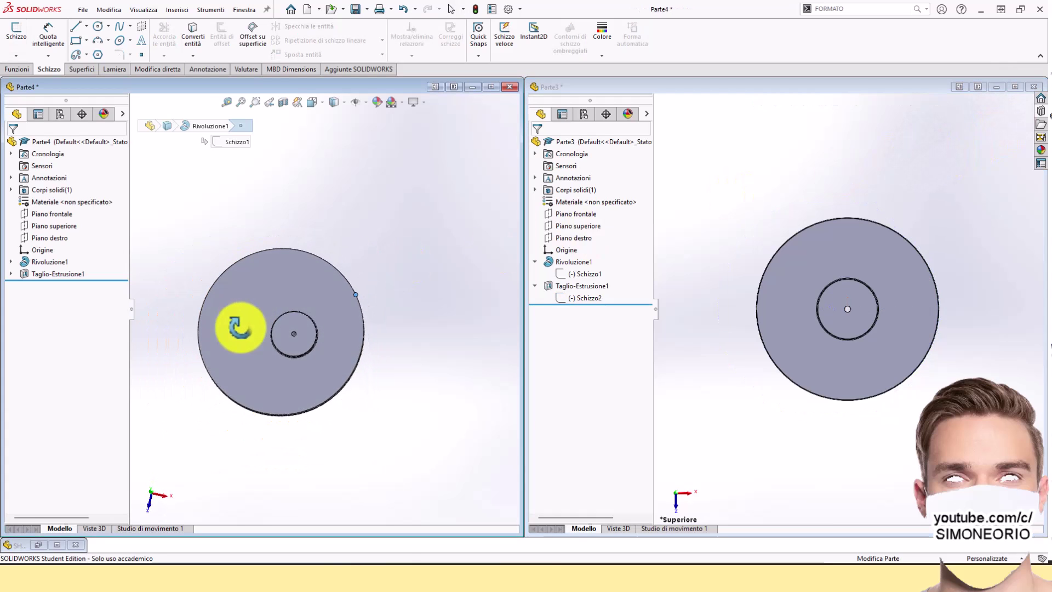
{"action": "left_click", "coordinate": [35, 274]}
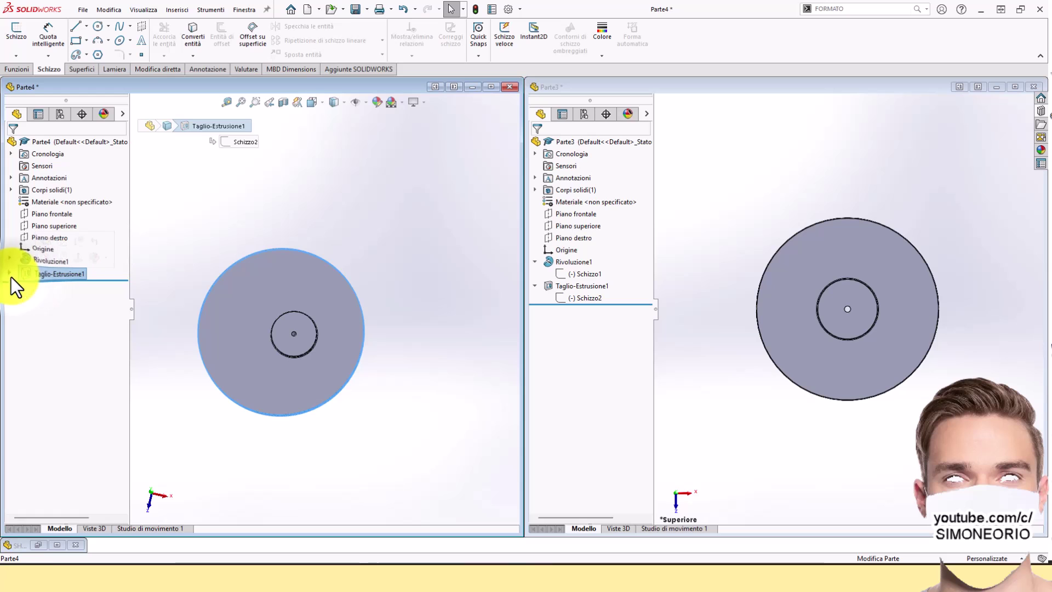
{"action": "left_click", "coordinate": [10, 274]}
{"action": "left_click", "coordinate": [41, 286]}
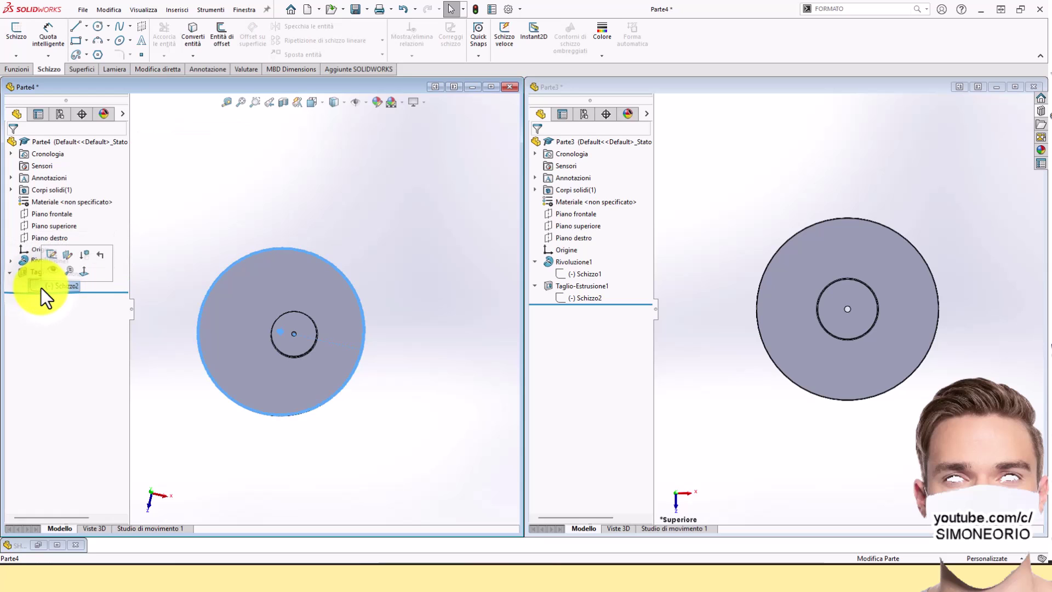
{"action": "left_click", "coordinate": [52, 254]}
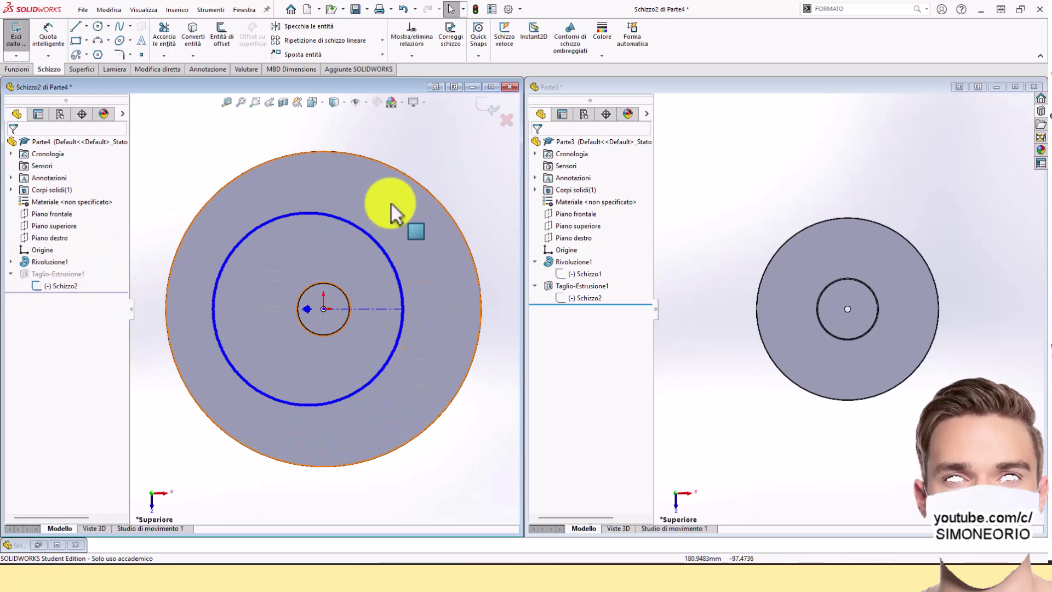